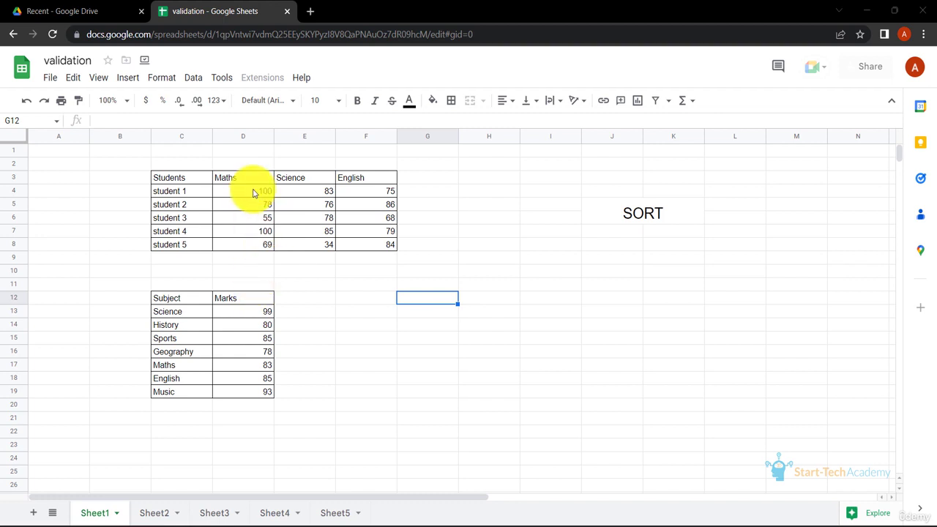
Step: Try to sort only the Maths marks in D4:D8 by column D from A to Z
drag(255, 192, 252, 245)
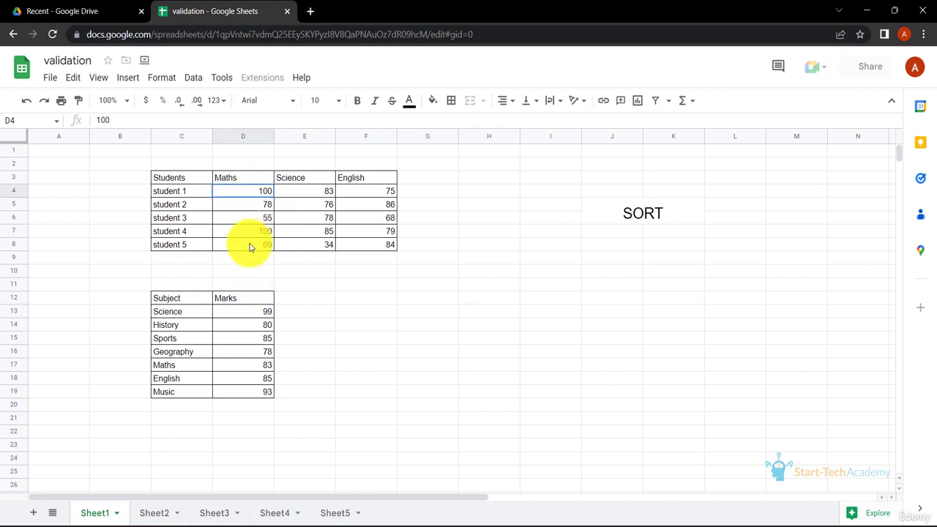
click(193, 77)
mouse_move(218, 134)
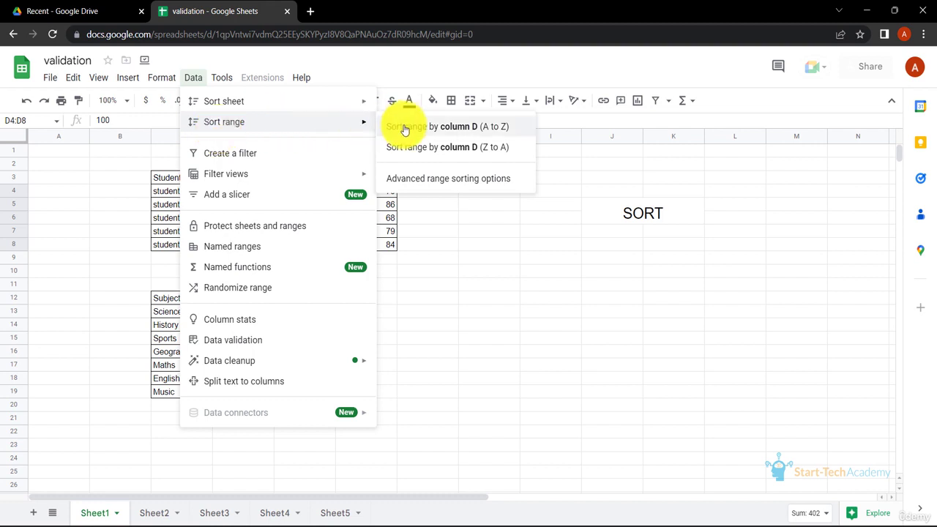
click(466, 130)
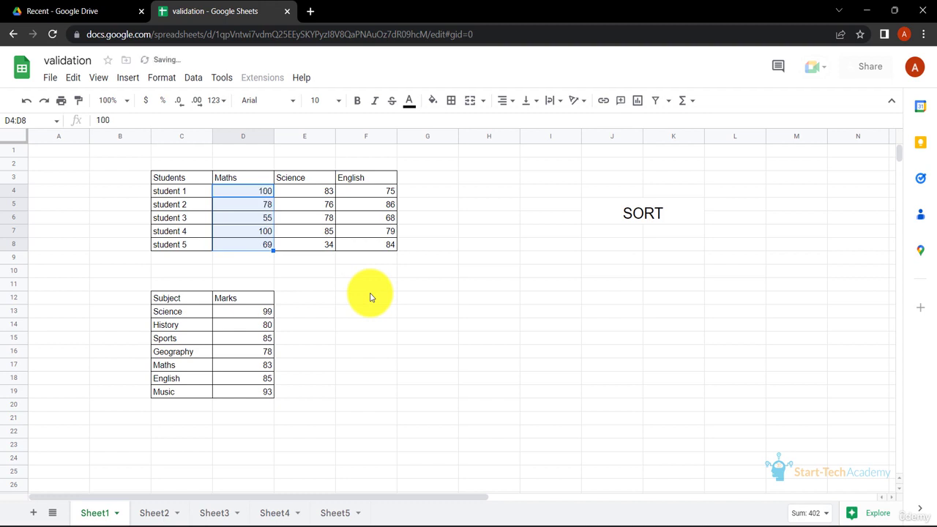
click(429, 311)
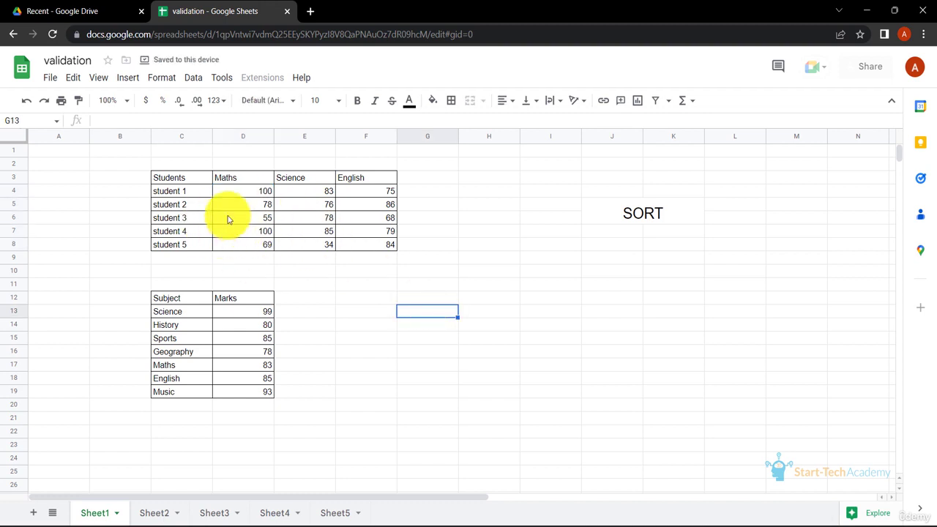
Step: Sort the whole students table C3:F8 by Maths from A to Z, treating its first row as a header
click(180, 180)
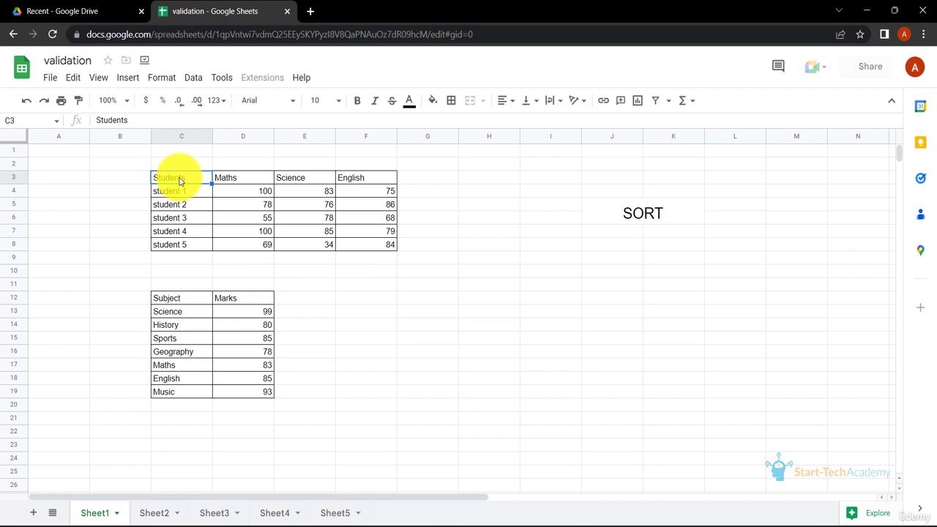
key(ctrl+a)
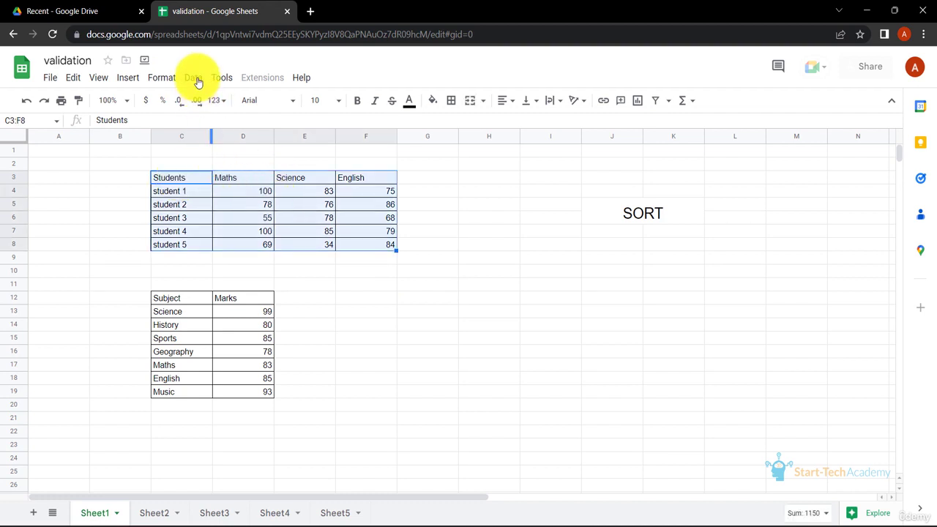
click(194, 78)
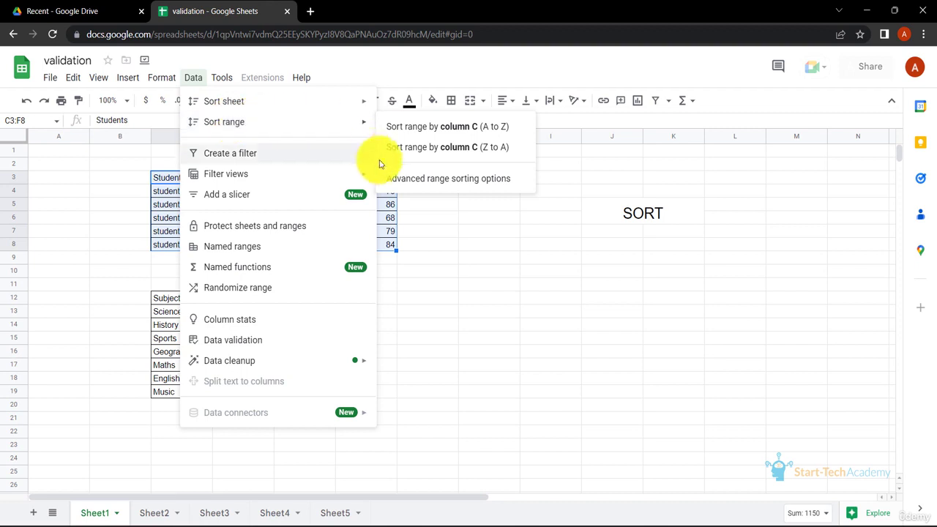
click(411, 183)
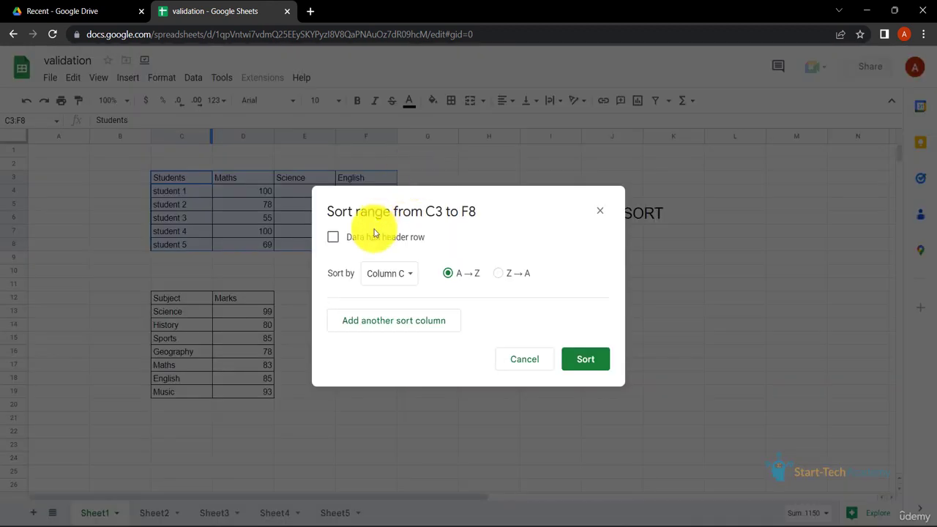
click(334, 238)
click(410, 282)
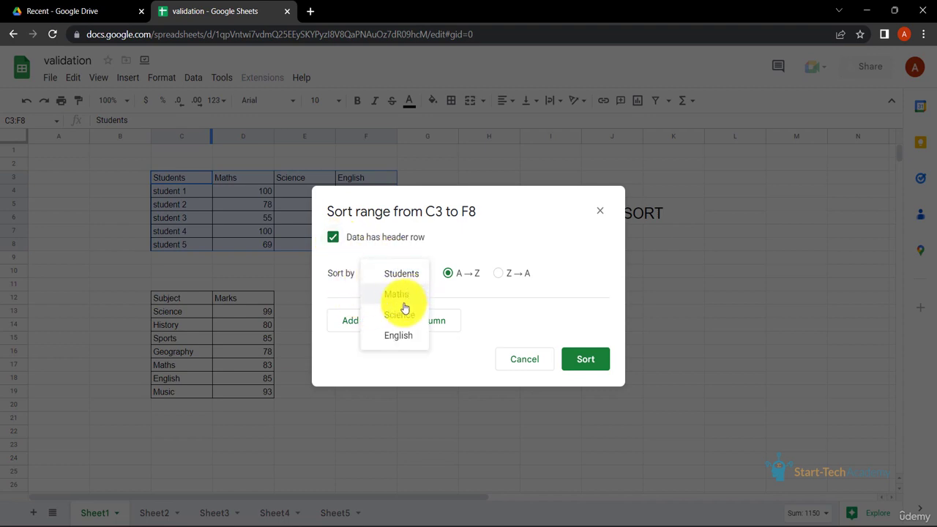
click(405, 303)
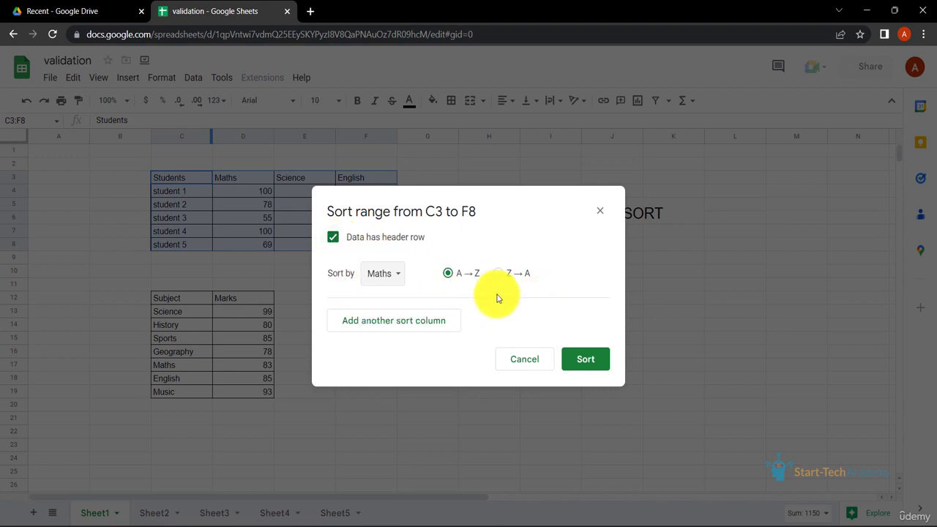
click(588, 360)
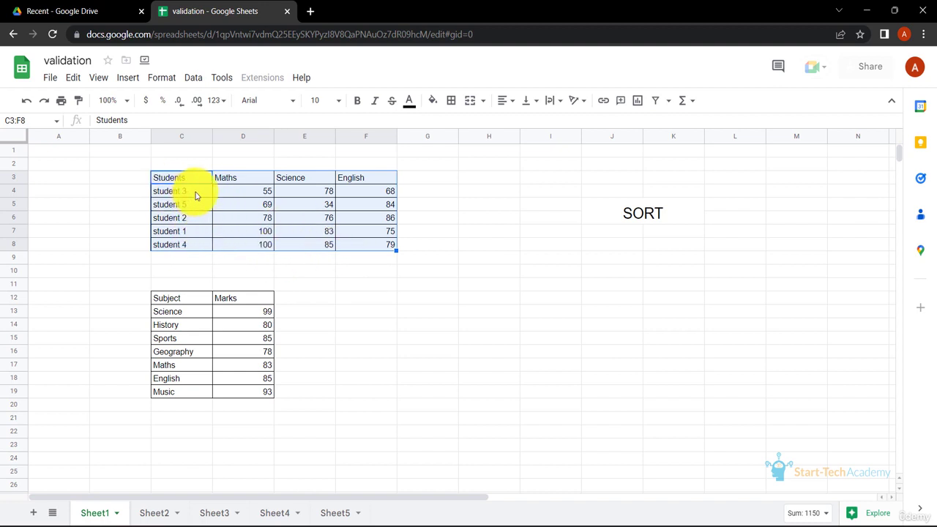
click(366, 284)
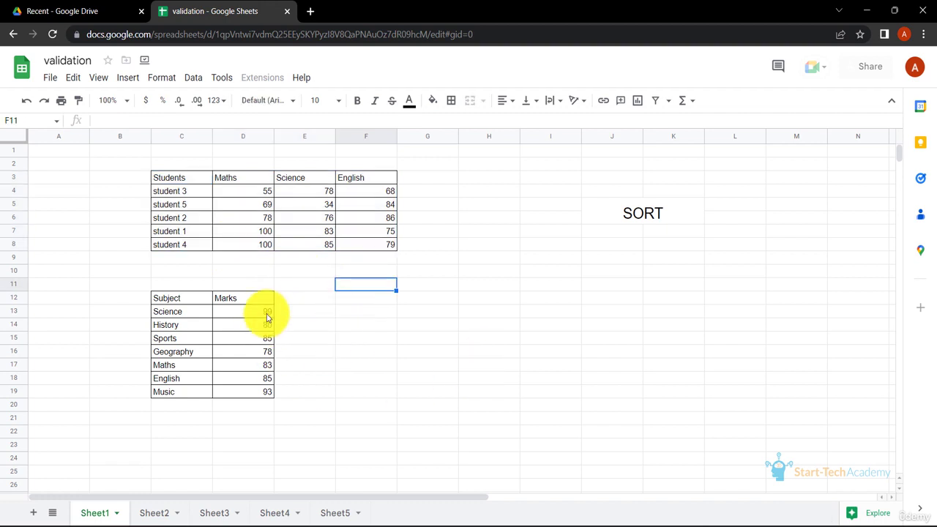
Step: Sort the subject marks table C12:D19 by Subject from A to Z, treating its first row as a header
click(189, 304)
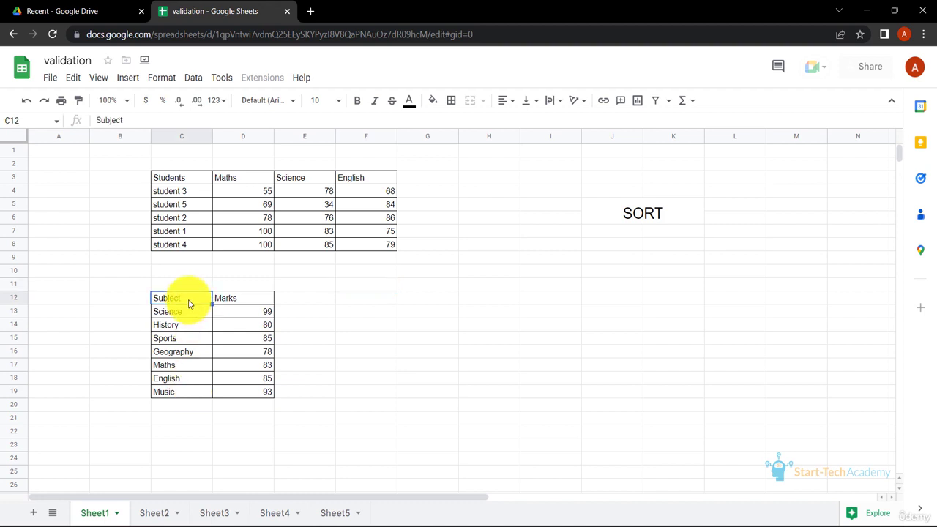
key(ctrl+a)
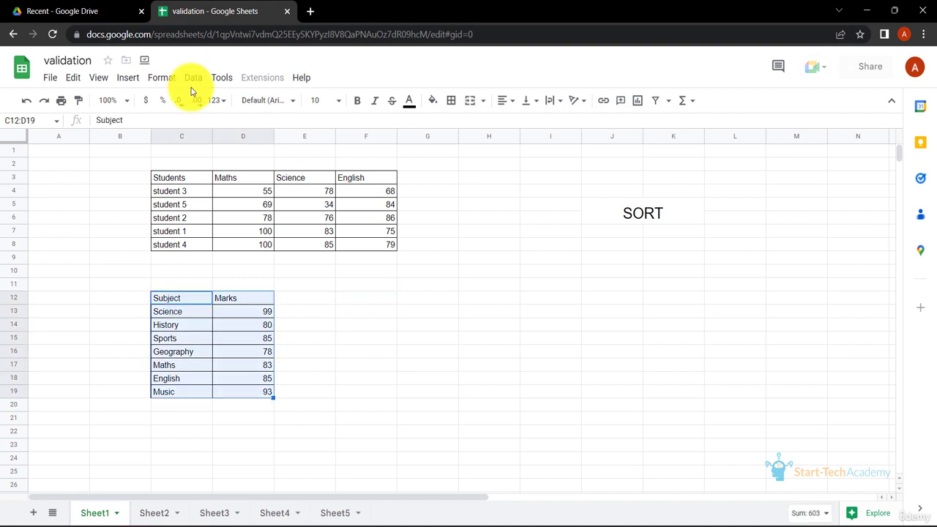
click(193, 78)
mouse_move(224, 121)
click(417, 178)
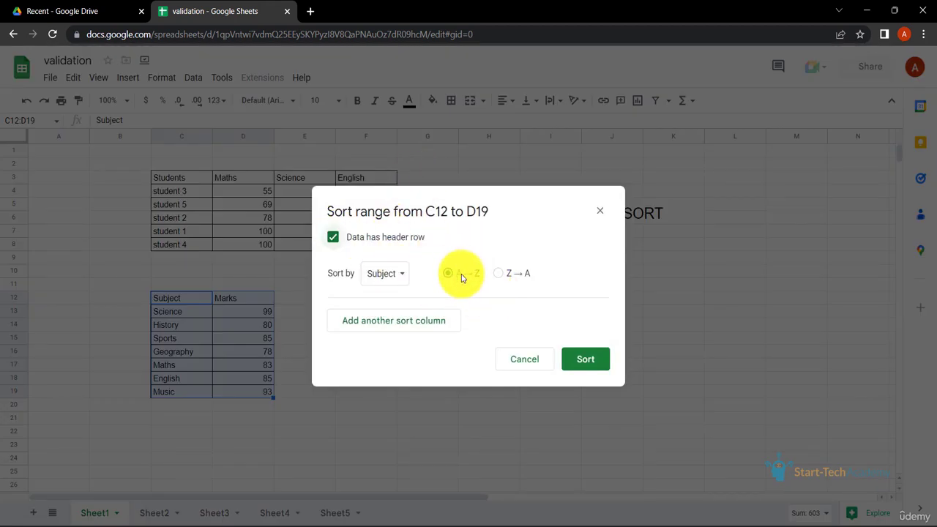
click(595, 359)
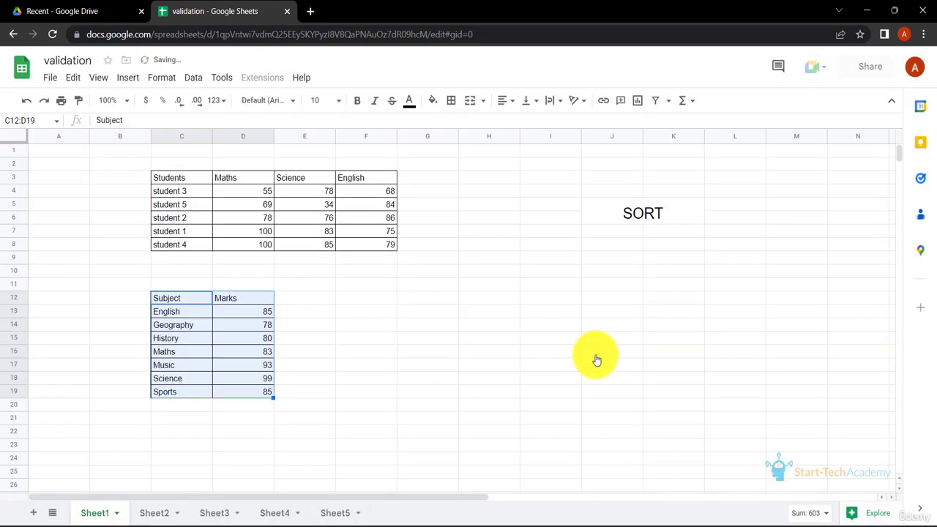
click(474, 353)
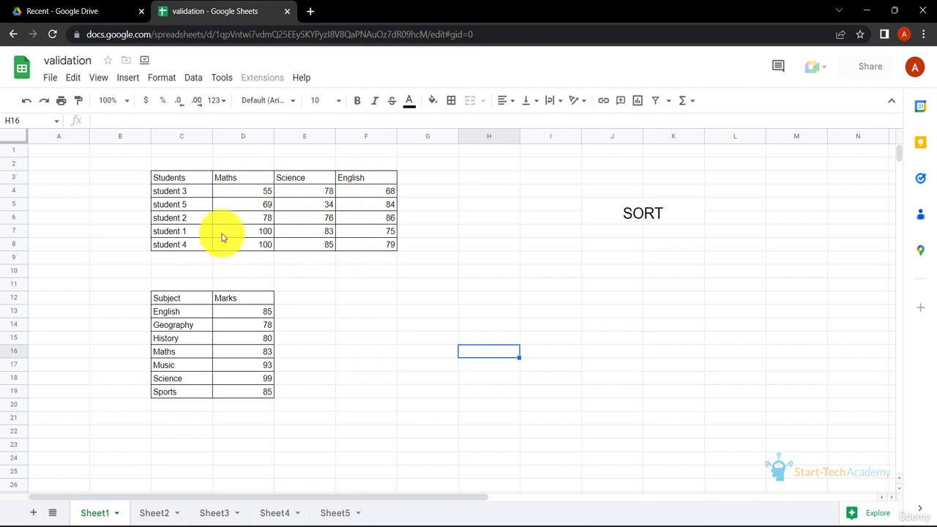
Step: Set up an advanced range sort of the students table C3:F8 with a header row and Maths A to Z as first sort column
click(176, 183)
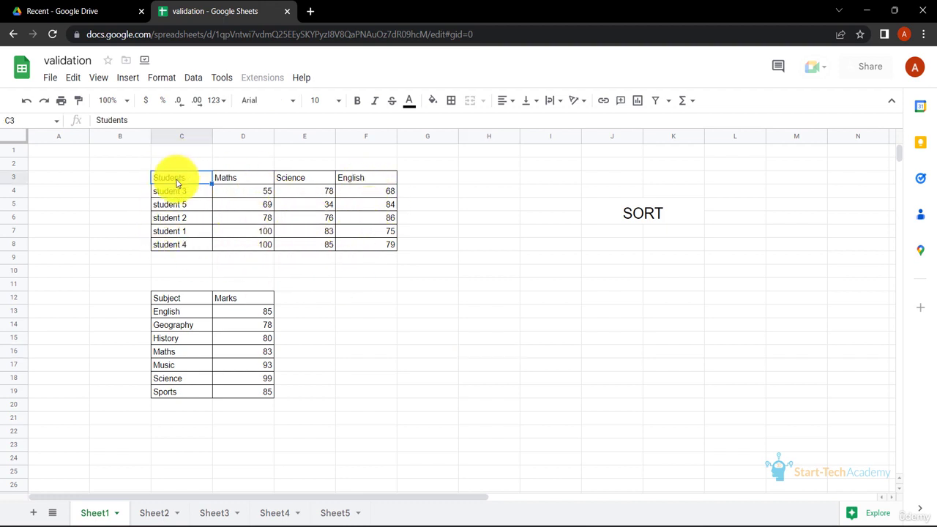
key(ctrl+a)
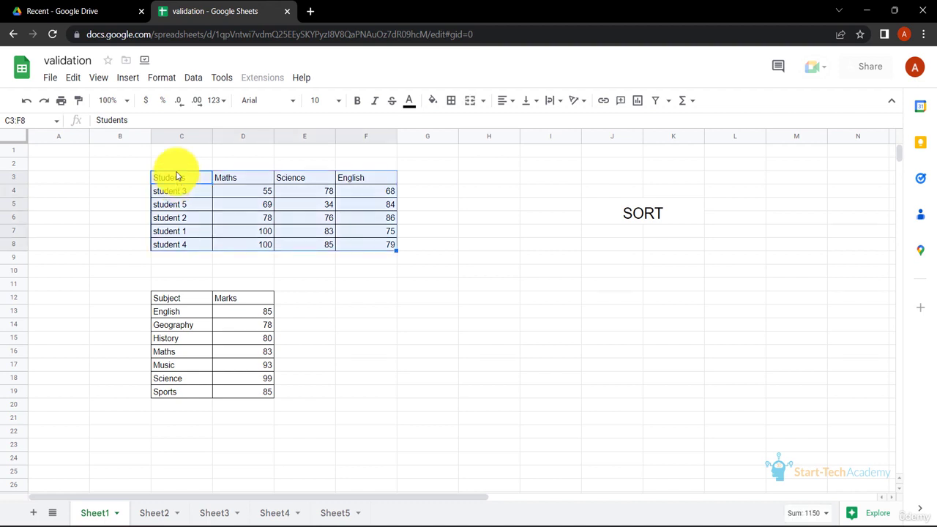
click(189, 80)
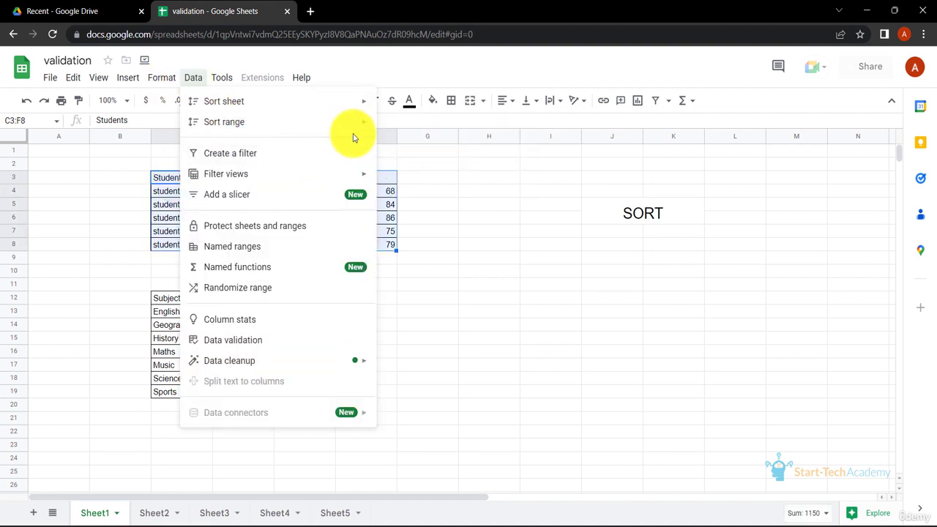
mouse_move(374, 130)
click(448, 178)
click(333, 237)
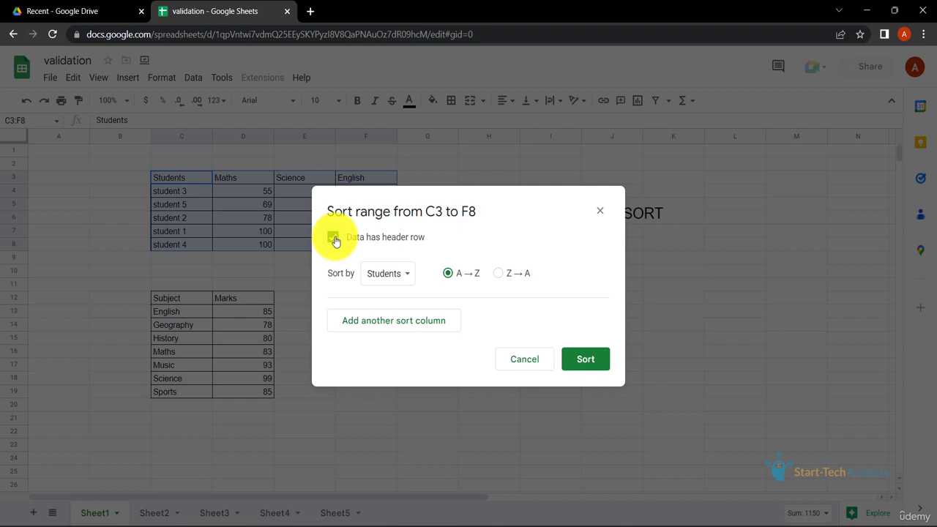
click(405, 277)
click(409, 296)
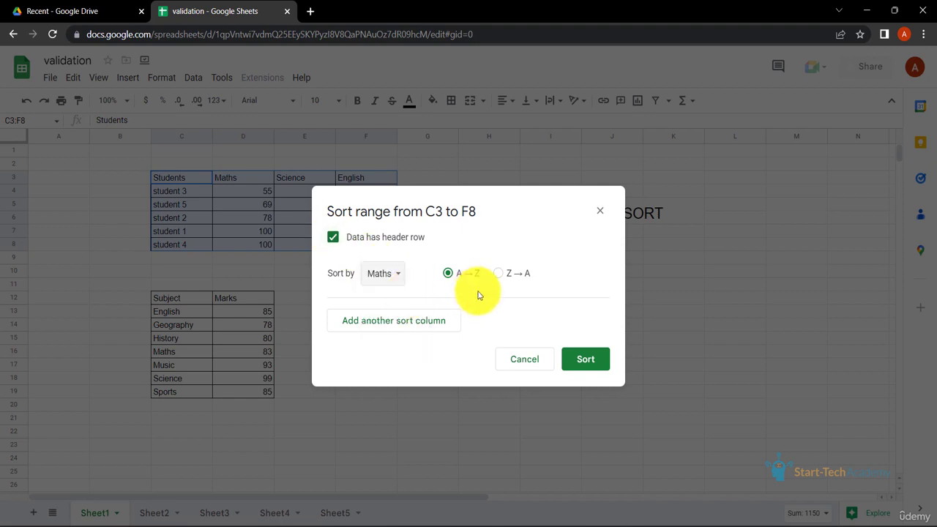
Step: Add Science Z to A and English A to Z as further sort columns and apply the sort
click(447, 327)
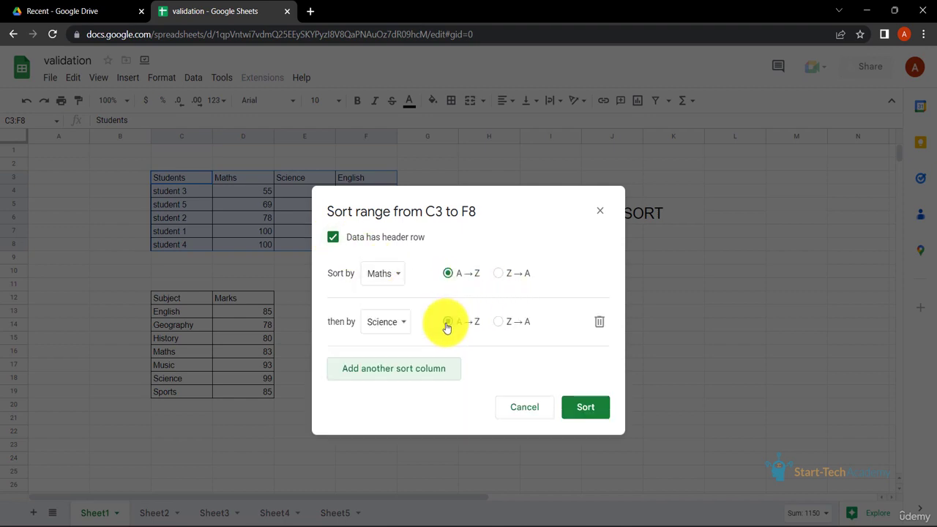
click(499, 323)
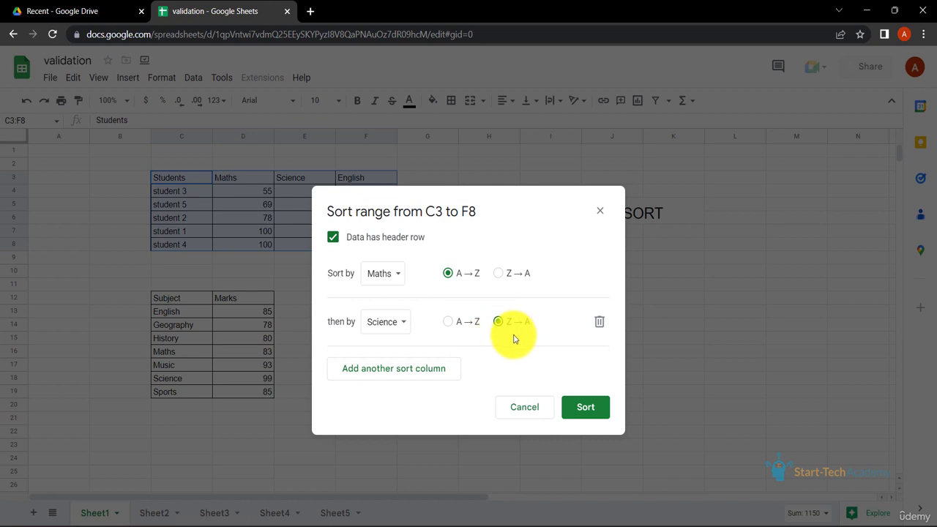
click(426, 371)
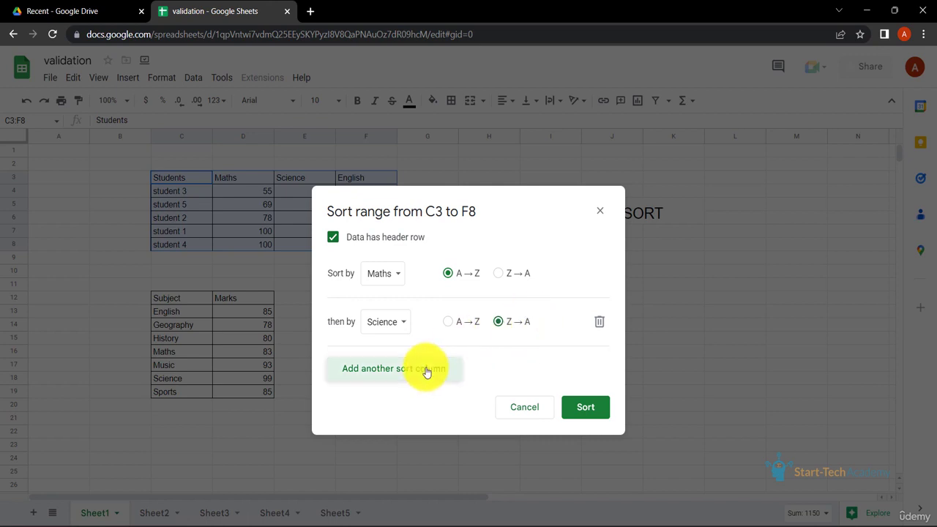
click(396, 369)
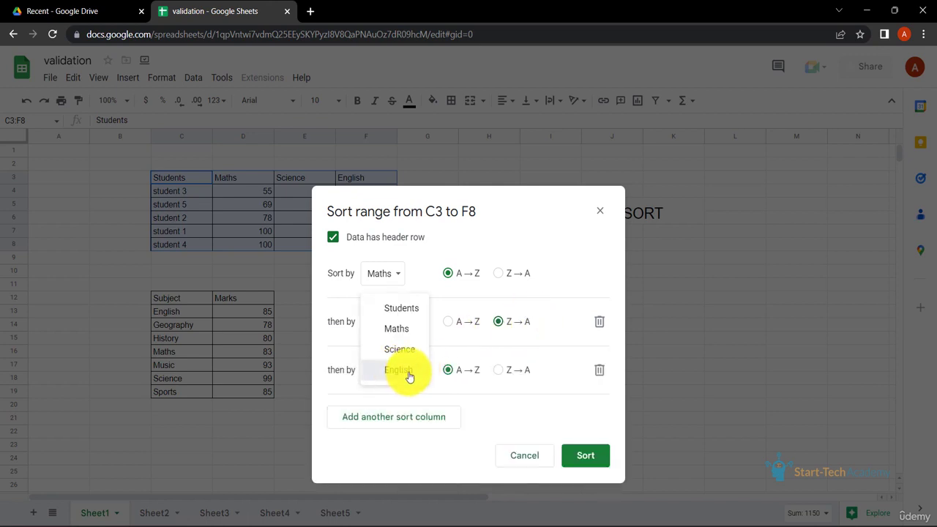
click(409, 377)
click(599, 456)
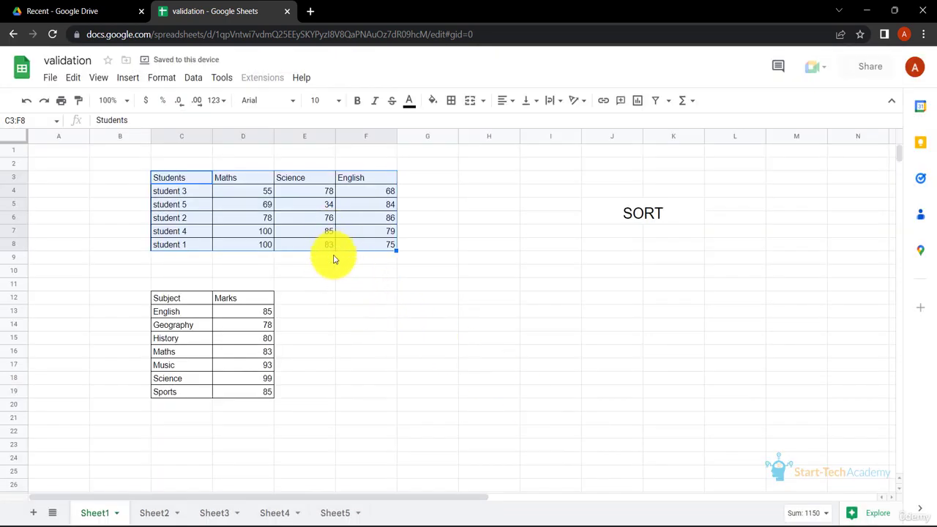
click(360, 285)
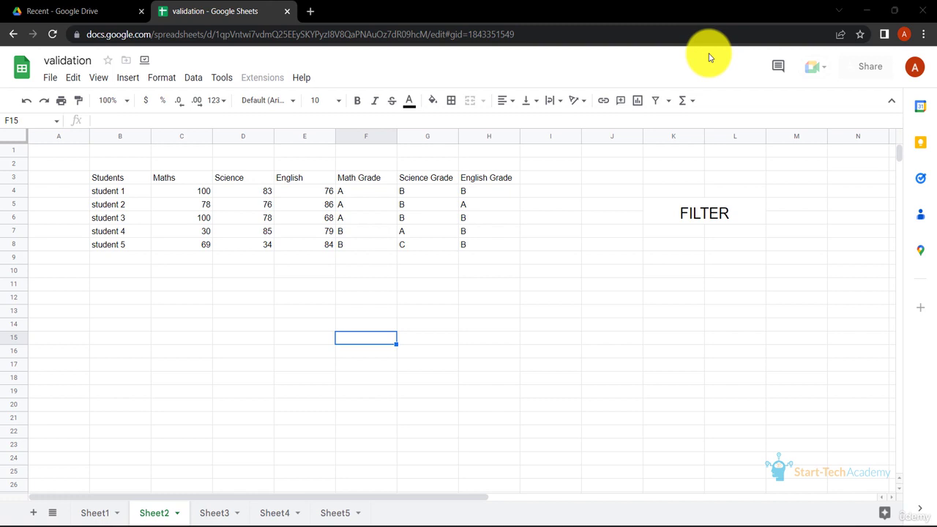
Step: Create a filter on the student marks and grades table B3:H8 in Sheet2
drag(123, 172, 490, 245)
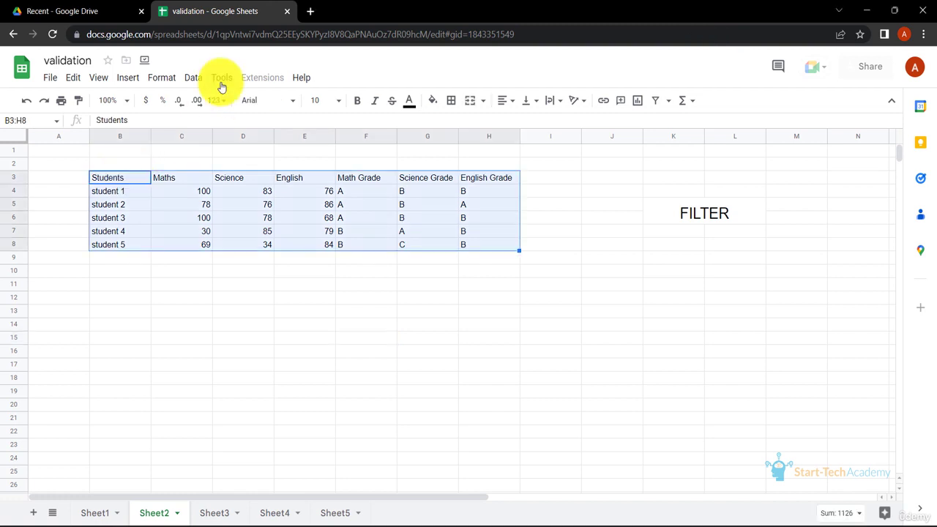
click(193, 77)
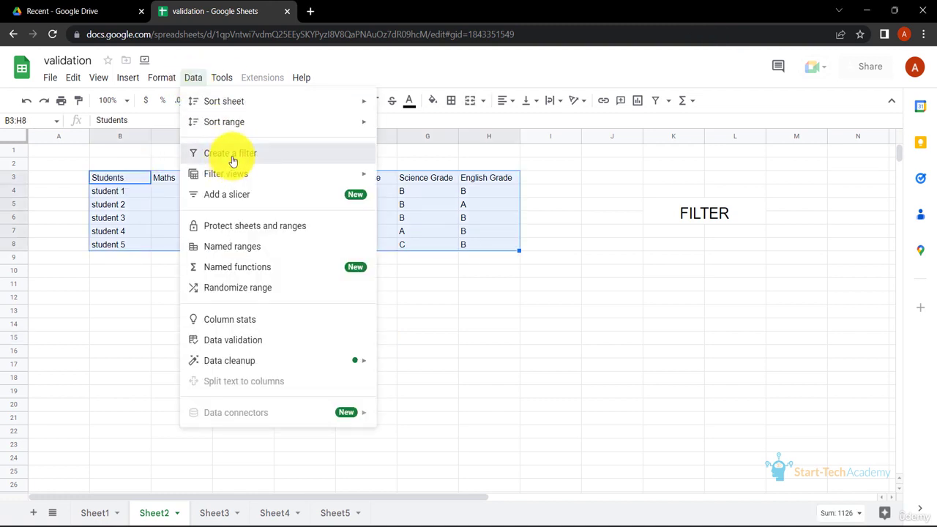
click(233, 162)
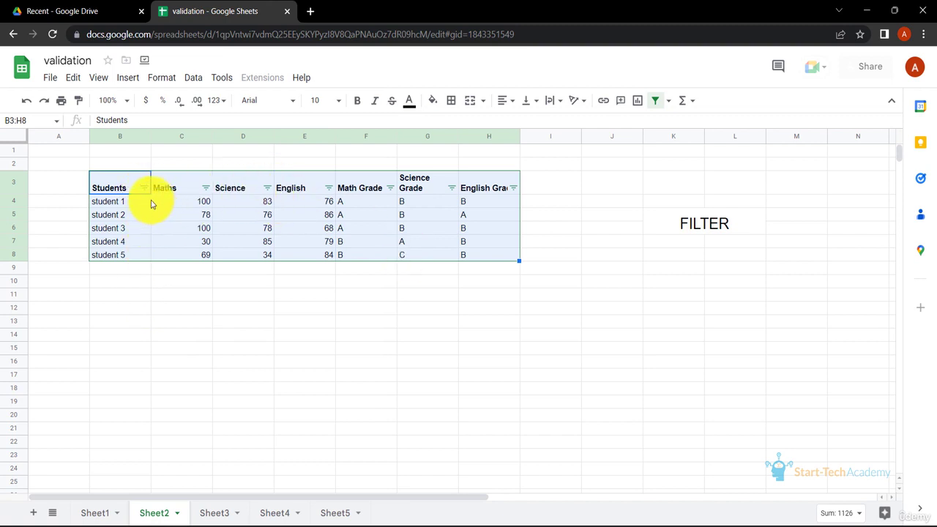
Step: Filter the Maths column by condition to show only marks greater than 75
click(206, 189)
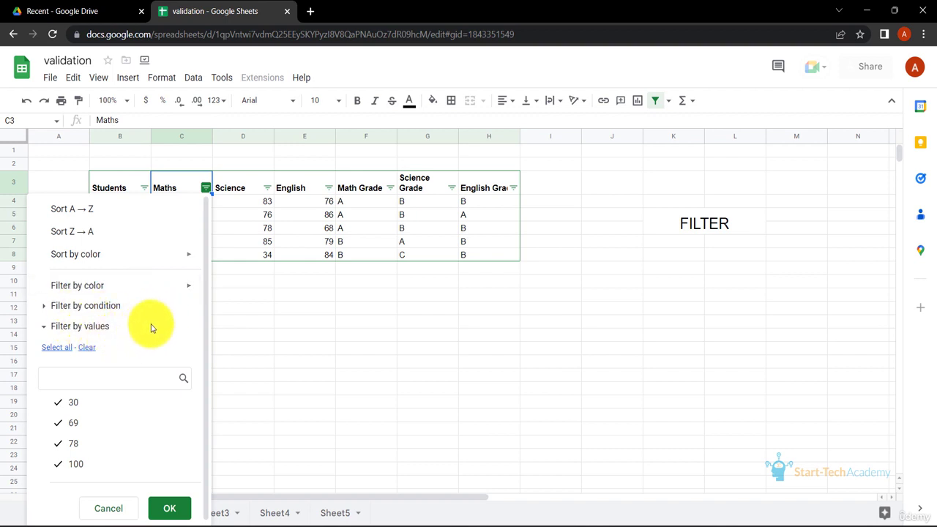
click(47, 307)
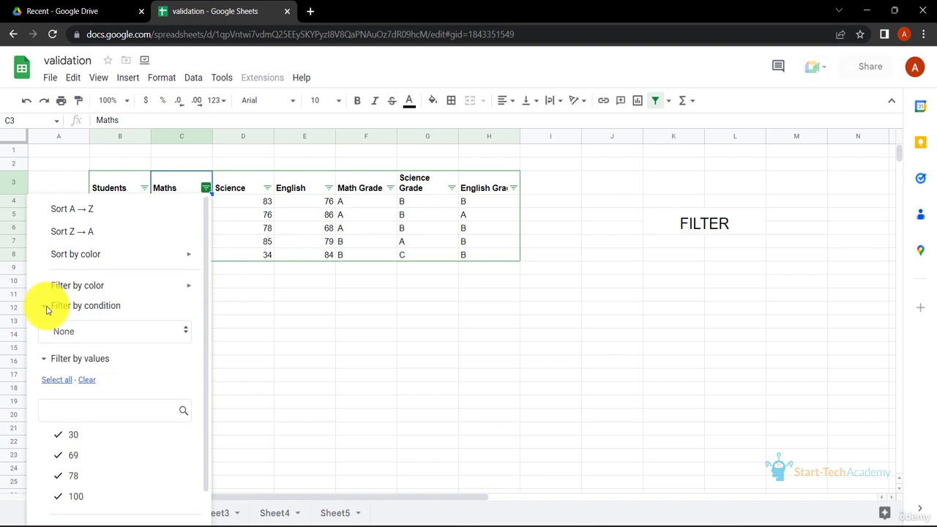
click(184, 333)
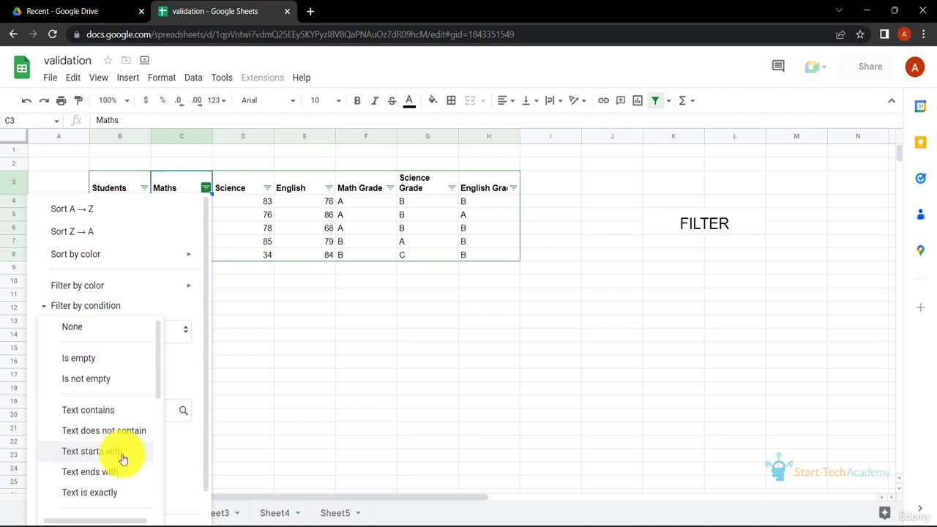
scroll(123, 459, down, 3)
scroll(123, 459, down, 1)
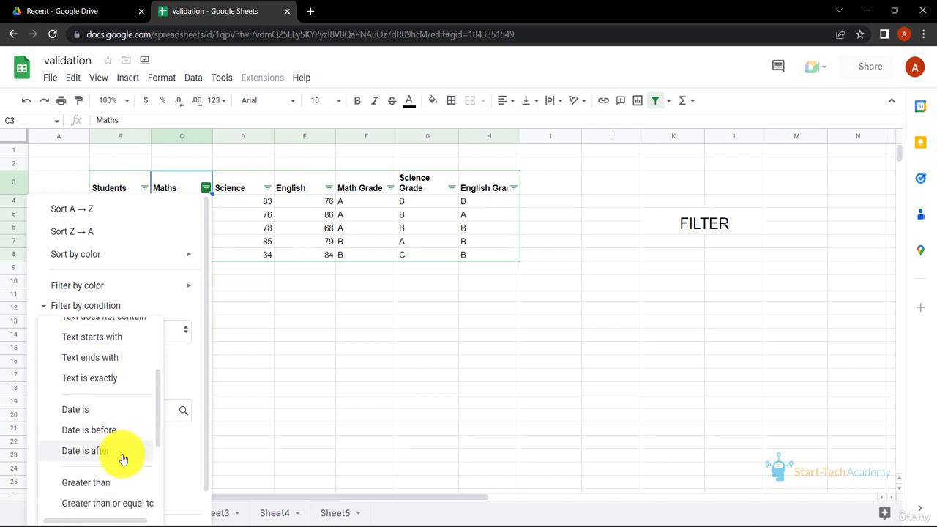
scroll(110, 459, down, 3)
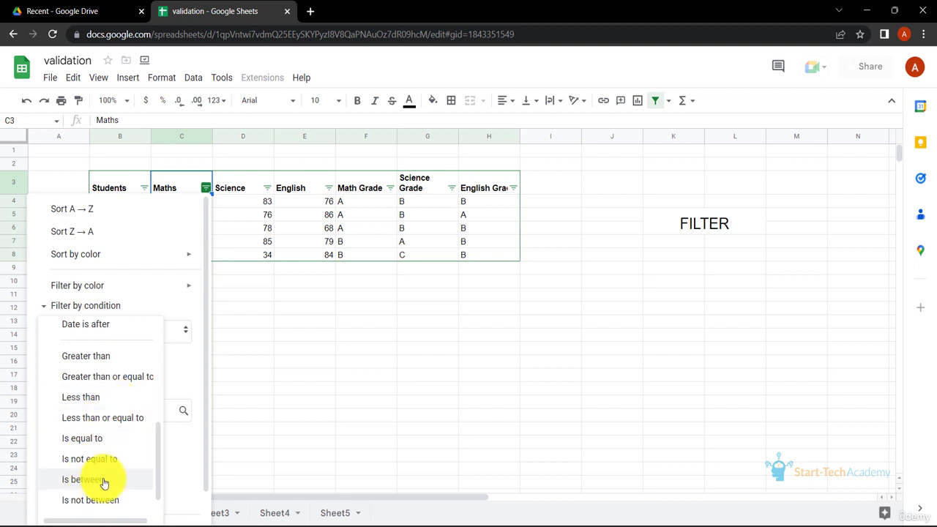
click(119, 358)
click(119, 359)
text(75)
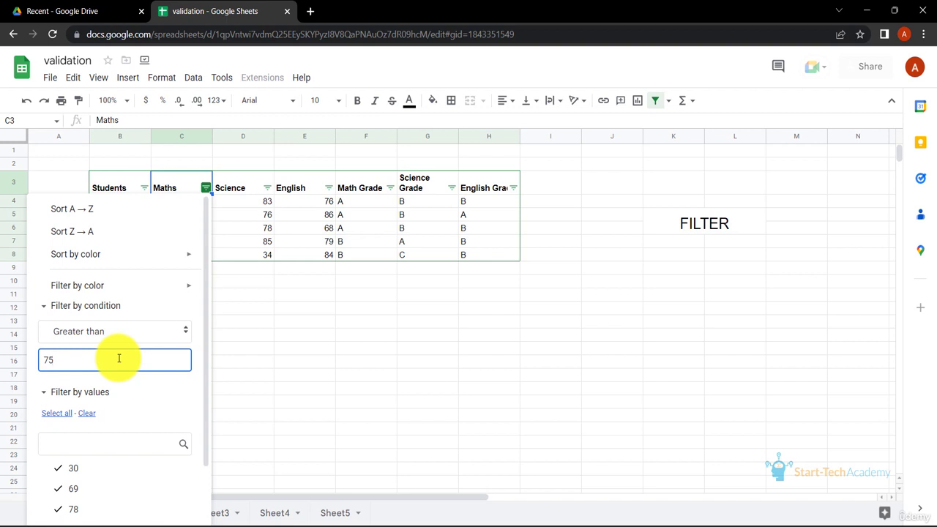
scroll(118, 358, down, 2)
click(180, 512)
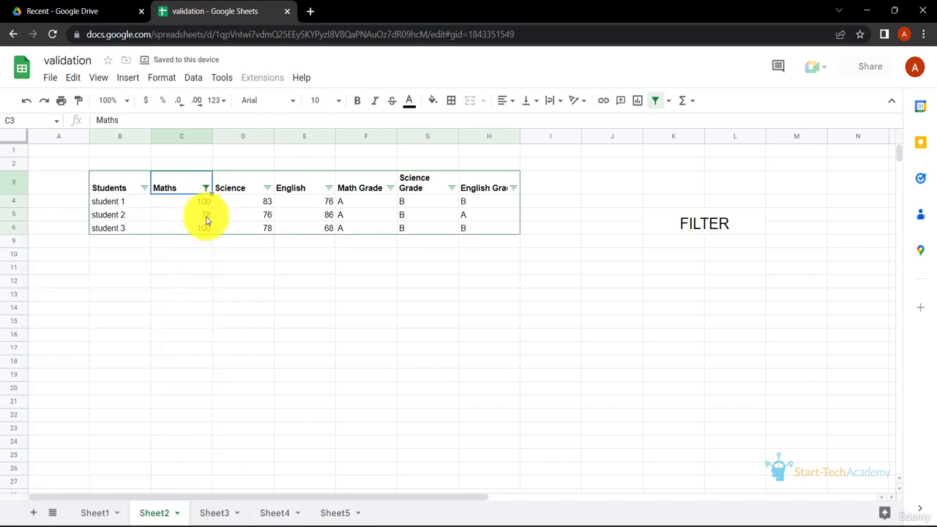
Step: Undo the condition filter on the Maths column
click(293, 283)
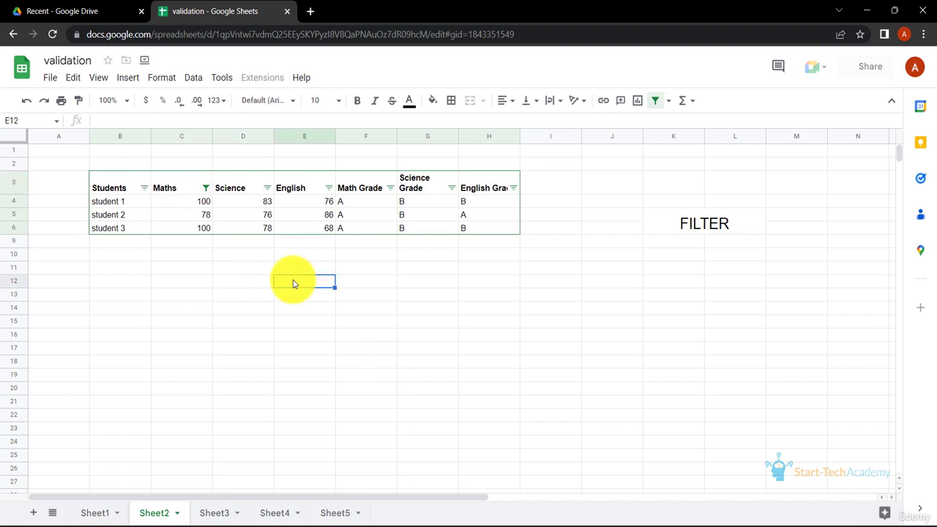
key(ctrl+z)
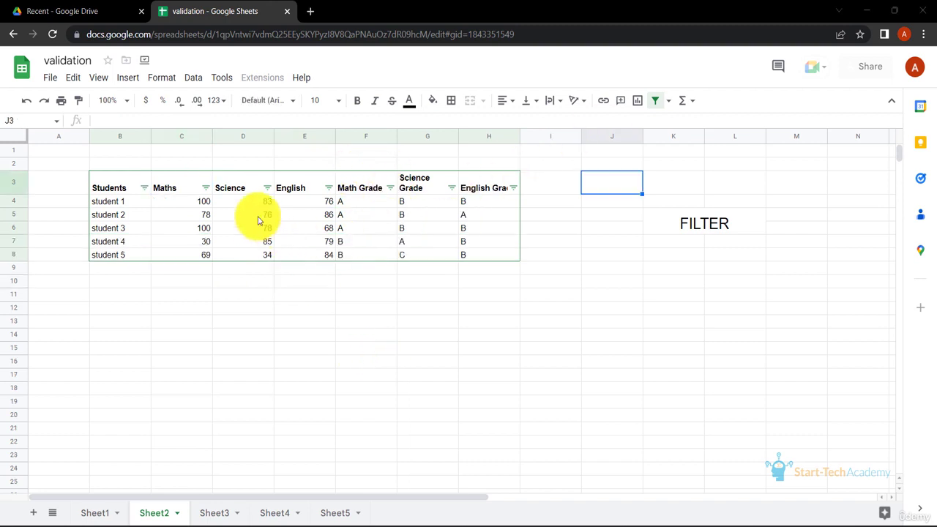
Step: Filter the Math Grade column by values, excluding grade B and keeping only grade A
click(392, 189)
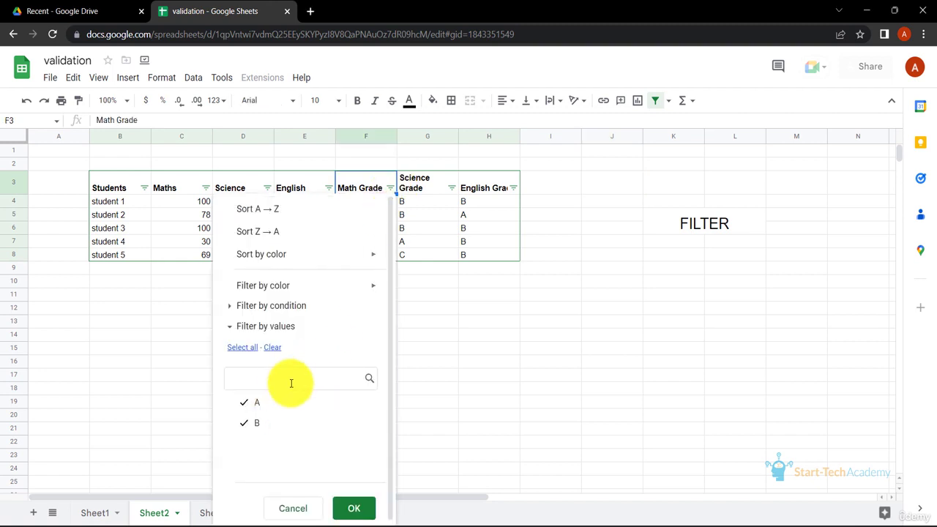
click(273, 427)
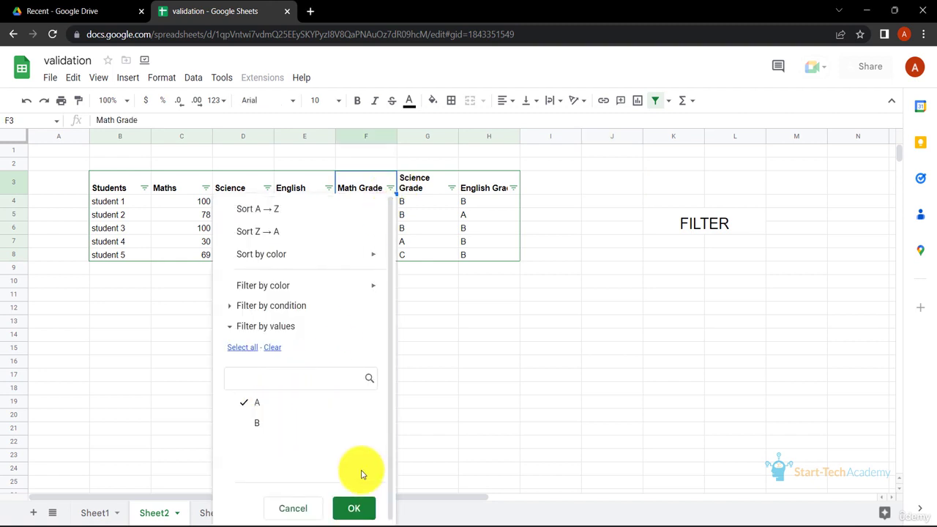
click(355, 507)
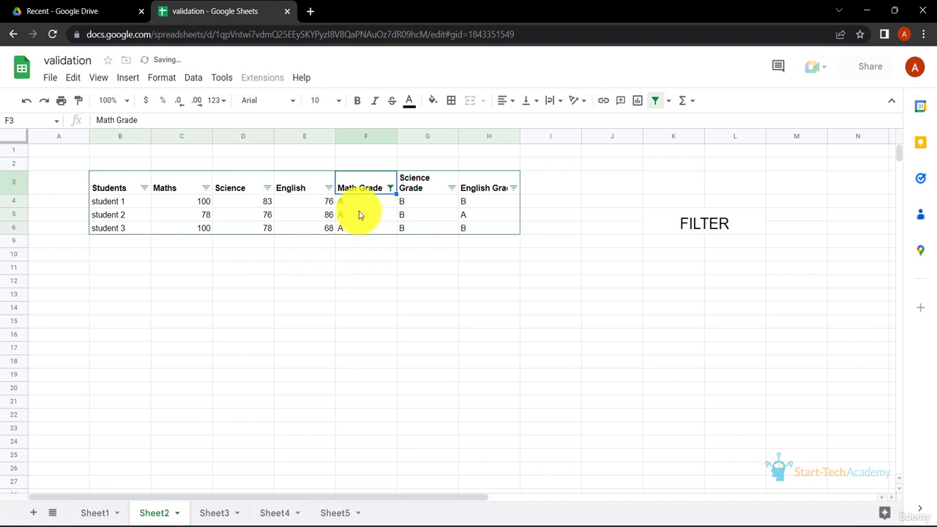
Step: Filter the Students column by values to exclude student 2
click(144, 188)
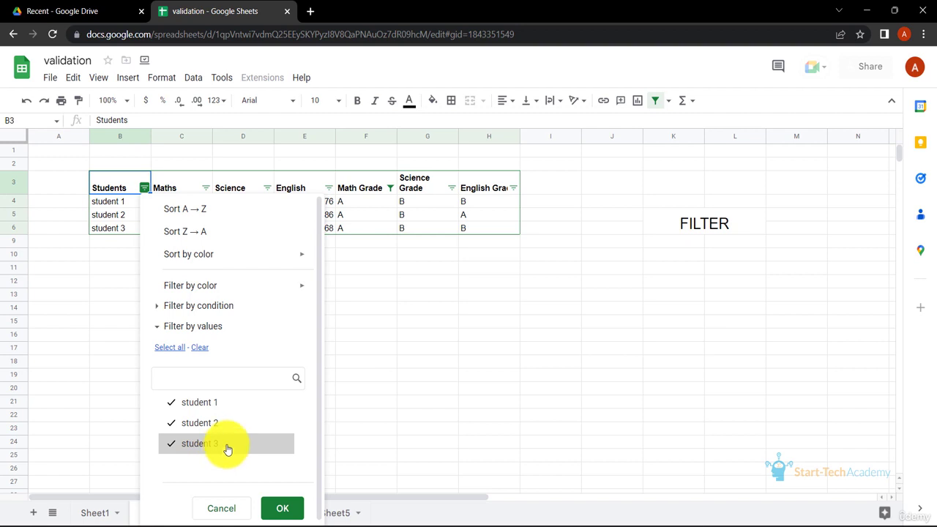
click(241, 425)
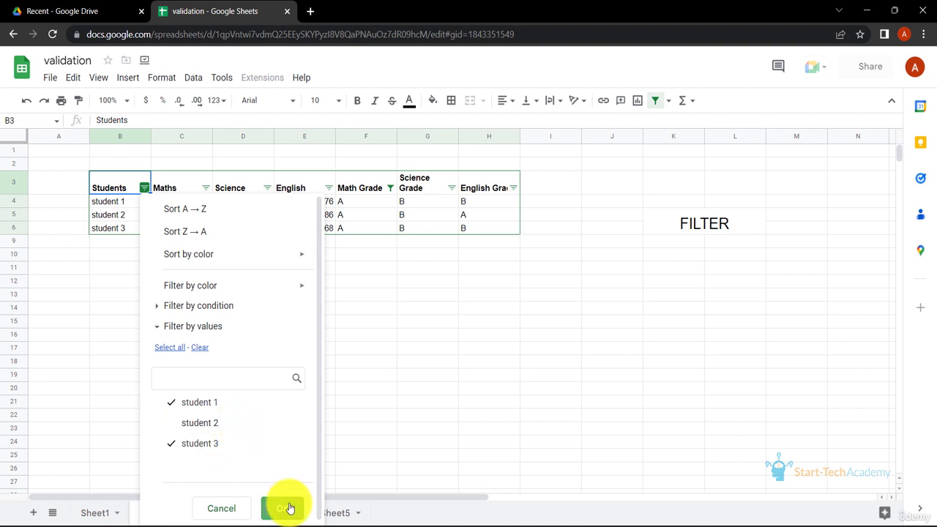
click(286, 508)
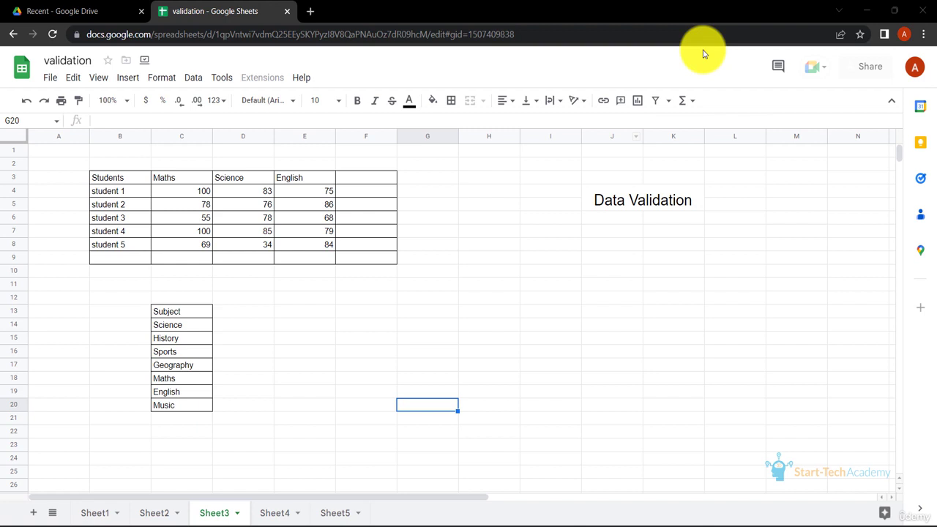
Step: Add data validation to cells F4:F8 in Sheet3 that accepts only numbers between 0 and 100 and rejects invalid input
click(378, 197)
drag(378, 199, 378, 249)
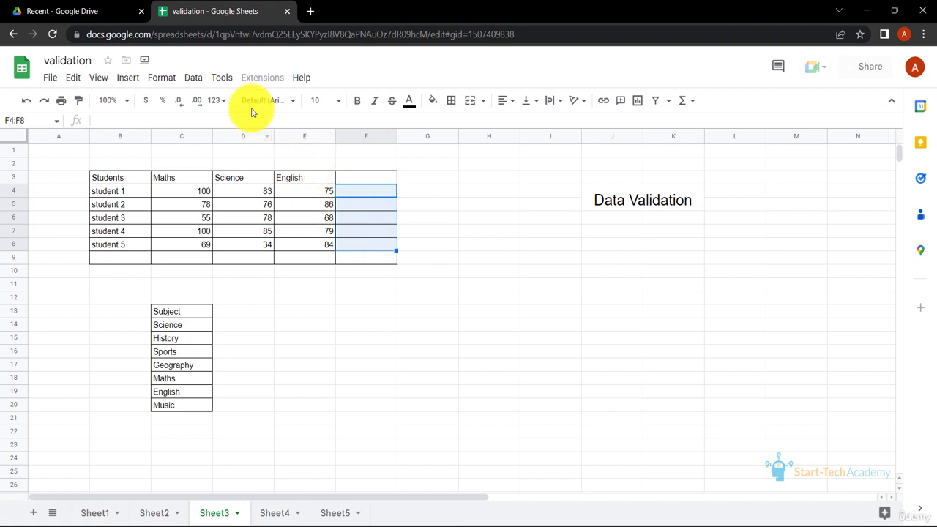
click(192, 78)
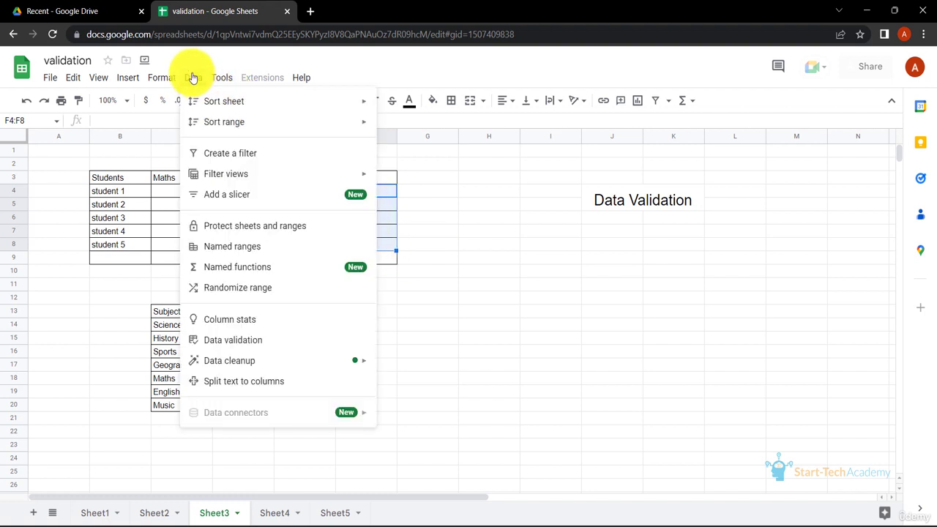
click(251, 341)
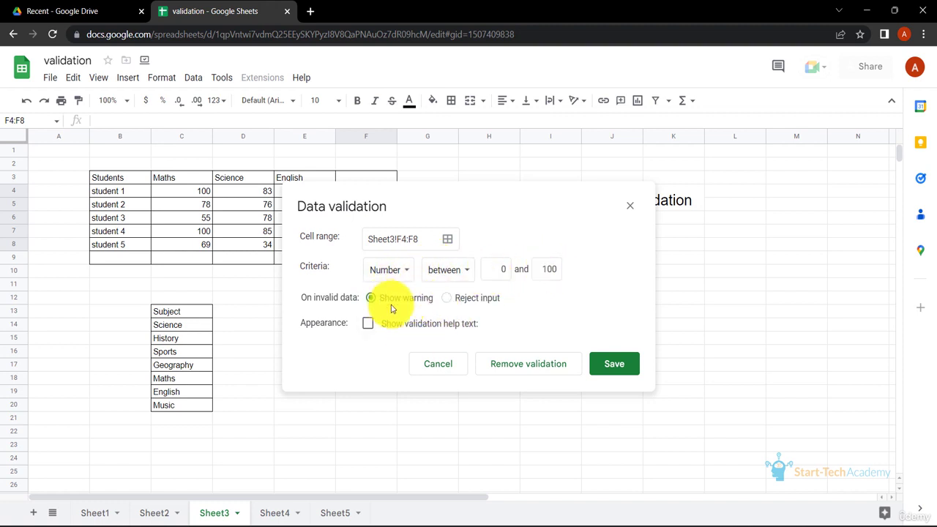
click(449, 297)
click(613, 364)
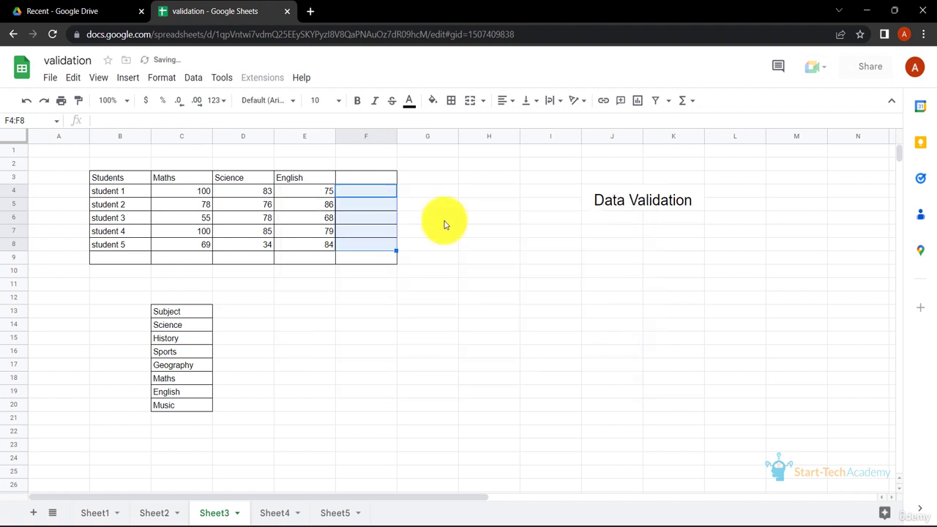
Step: Try to enter 200 in cell F4 to test the number validation rule
click(445, 222)
click(369, 193)
text(200)
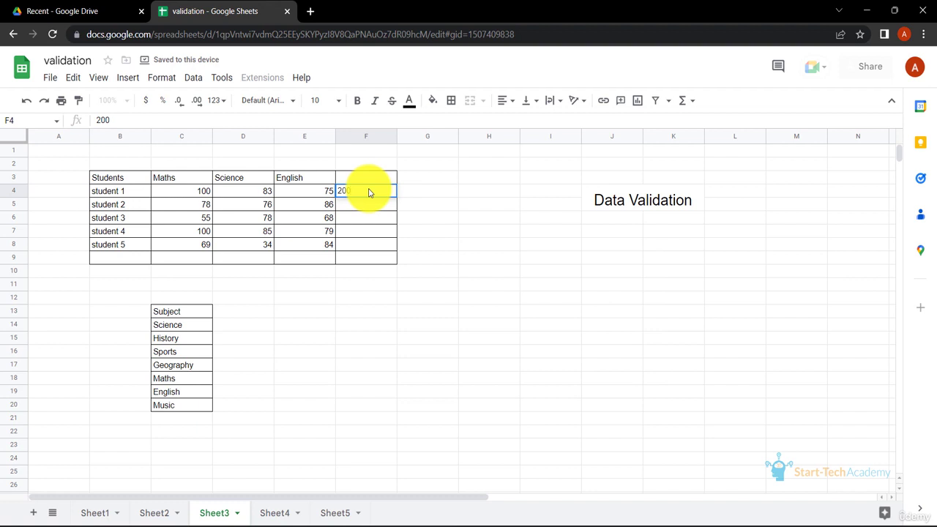
key(Return)
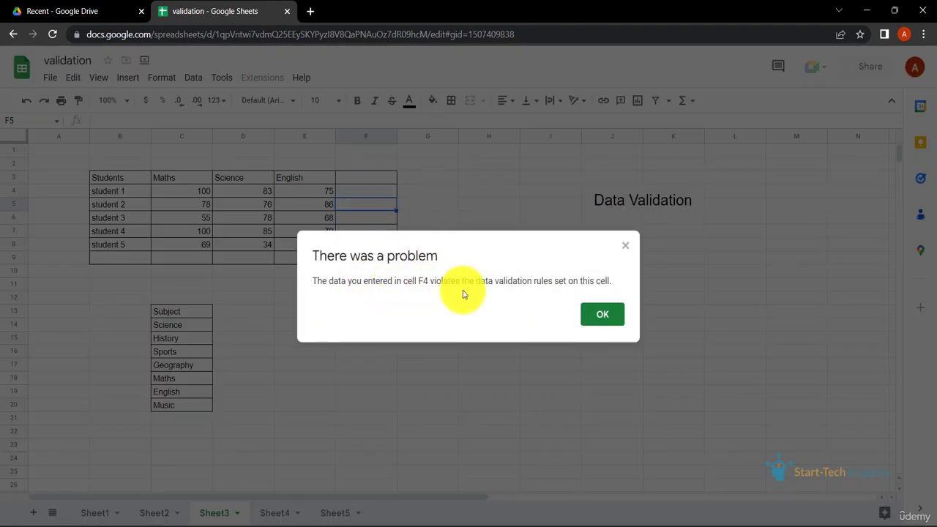
click(600, 313)
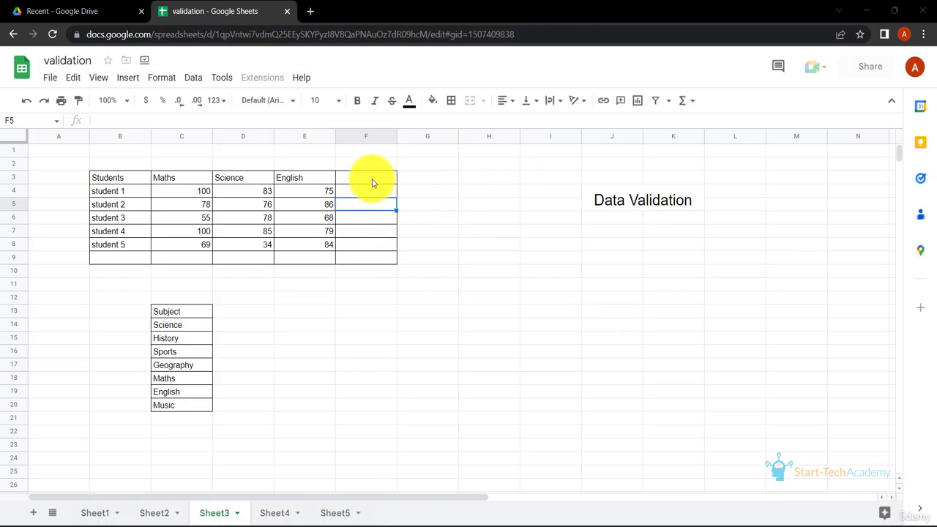
Step: Set up data validation for header cell F3 as a list from the subject range C14:C20
click(373, 183)
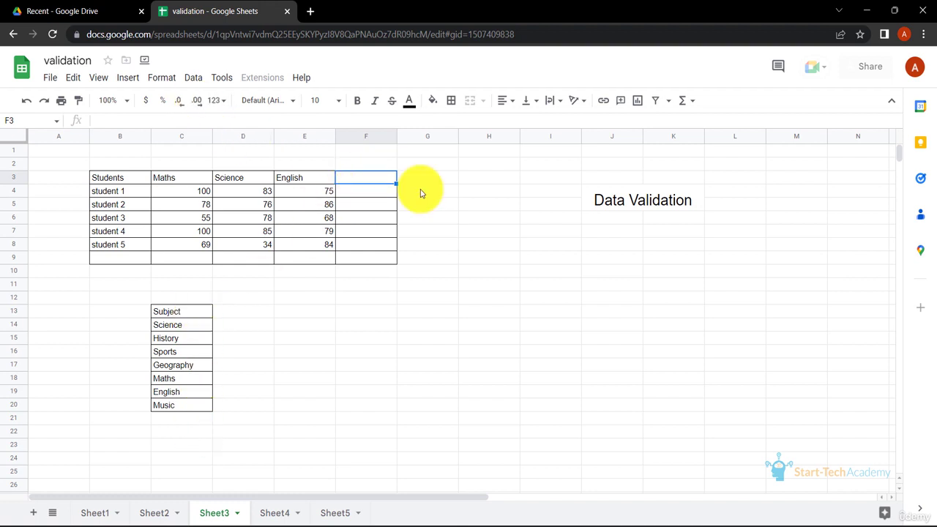
click(192, 78)
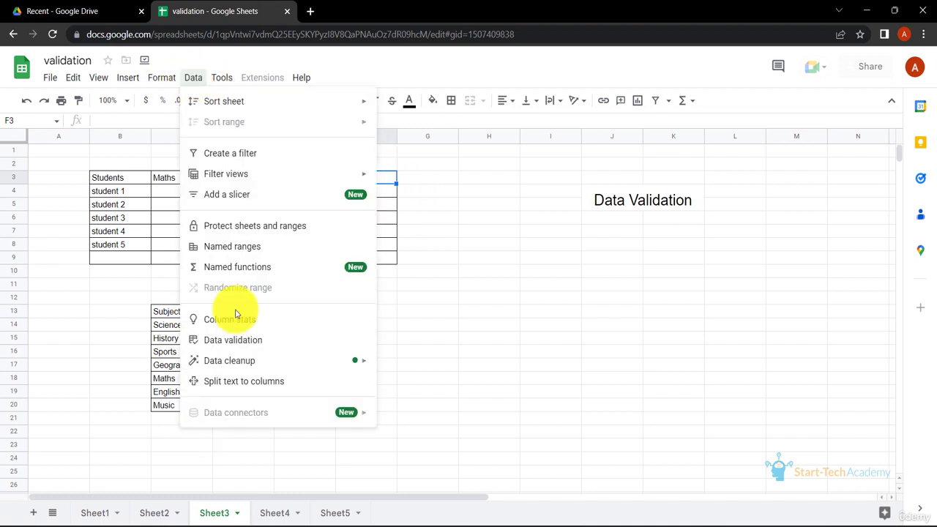
click(247, 339)
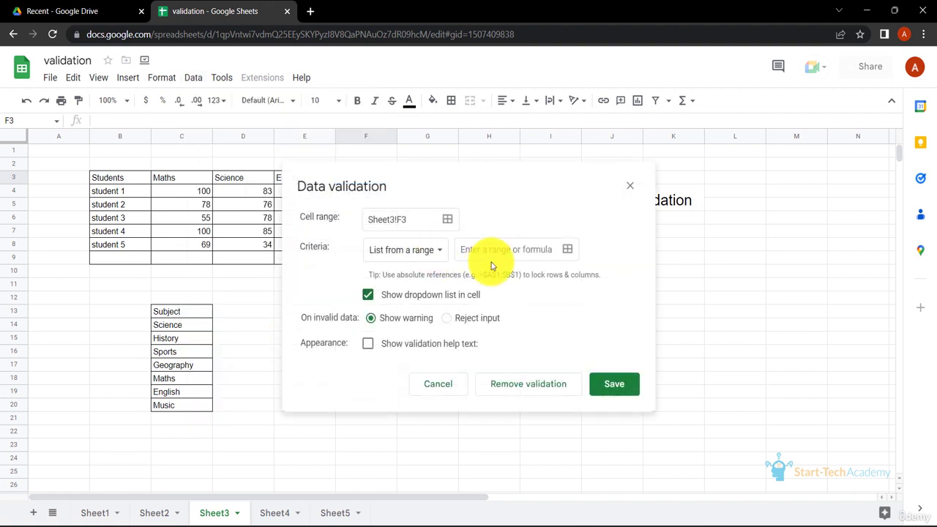
click(569, 250)
drag(198, 324, 178, 407)
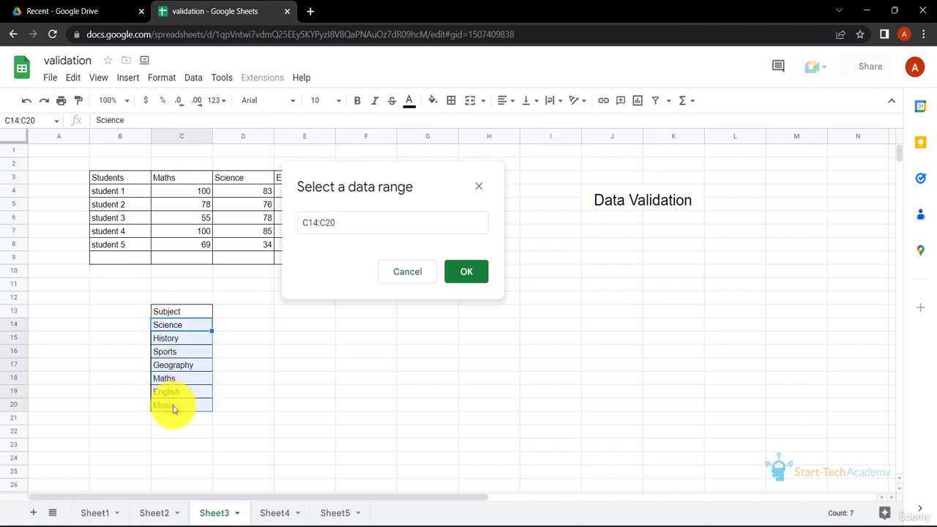
click(462, 273)
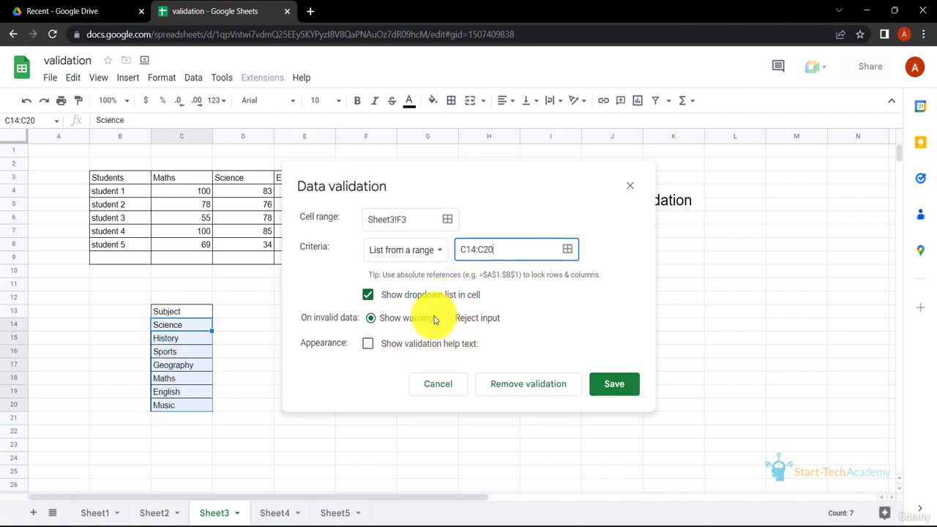
Step: Keep the dropdown list shown in cell F3, set invalid data to be rejected, and save the rule
click(367, 297)
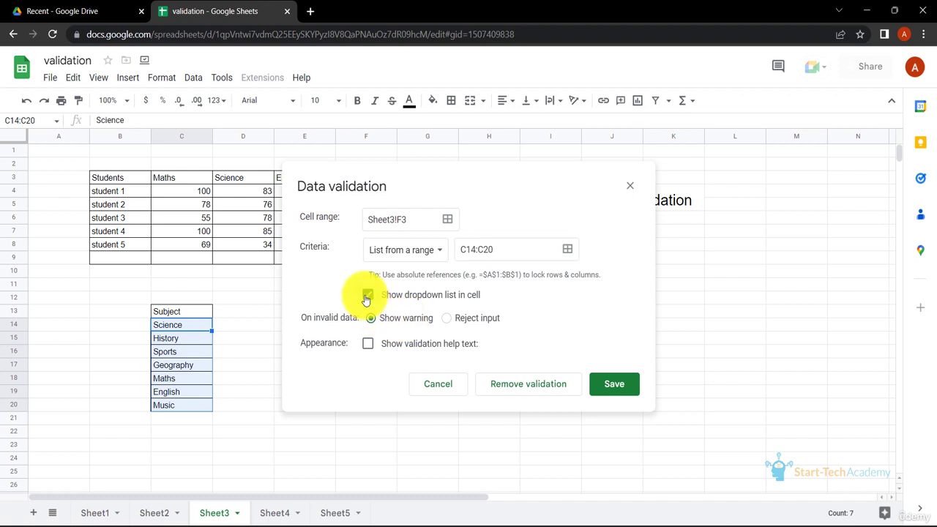
click(366, 297)
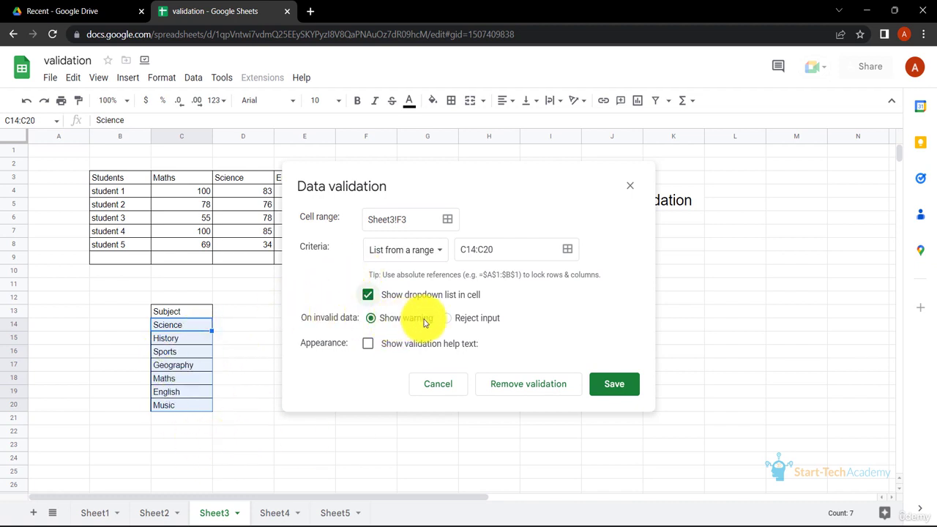
click(368, 296)
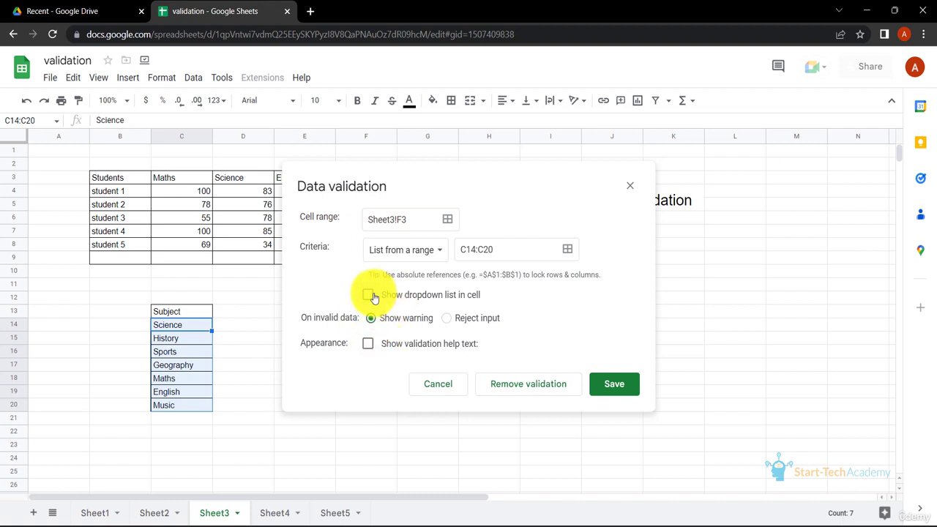
click(369, 295)
click(446, 318)
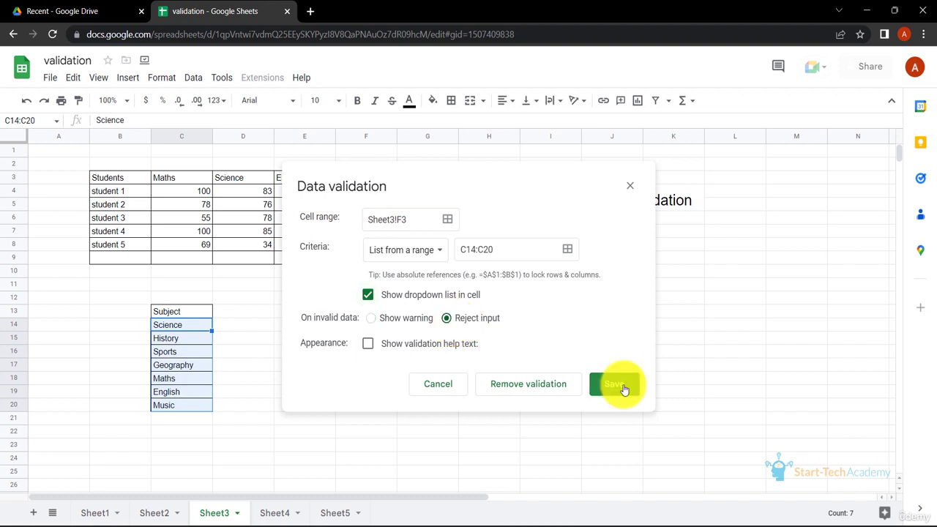
click(621, 386)
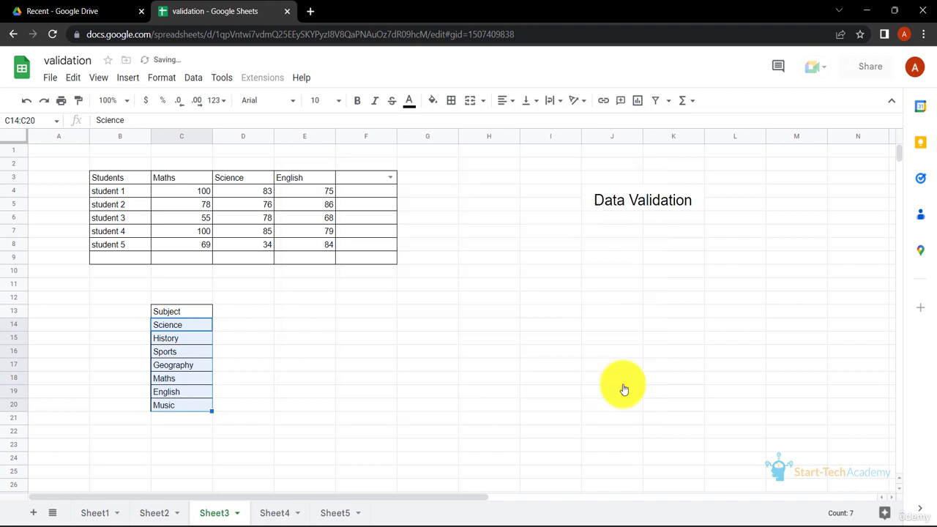
Step: Choose History from the subject dropdown in cell F3, and replace it with Music
click(391, 179)
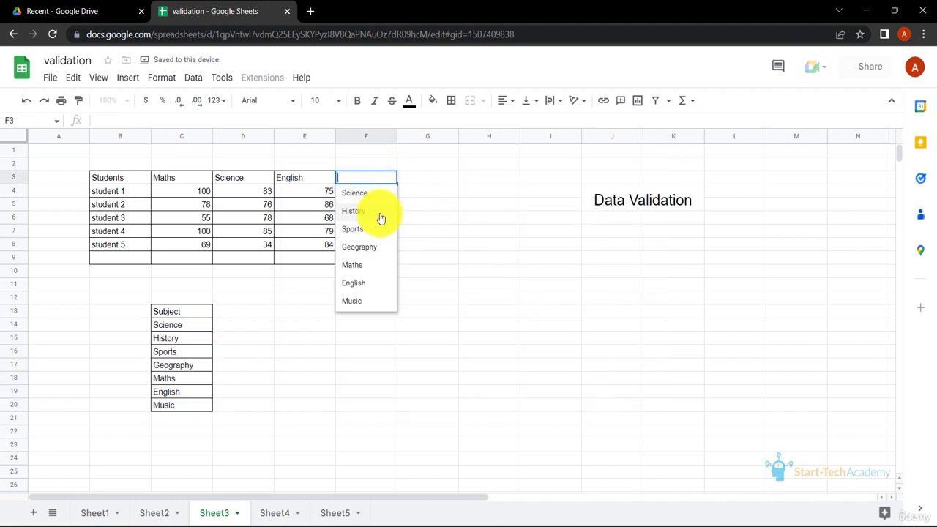
click(380, 213)
click(391, 178)
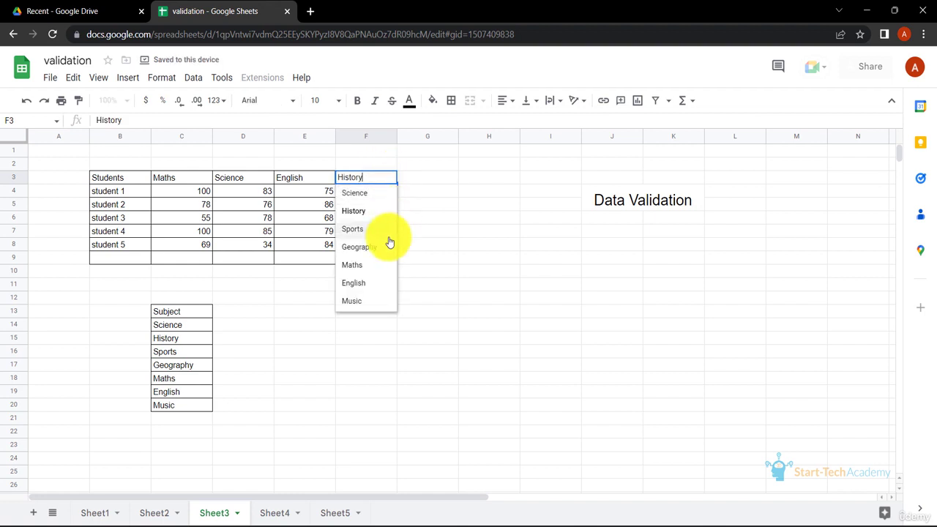
click(369, 303)
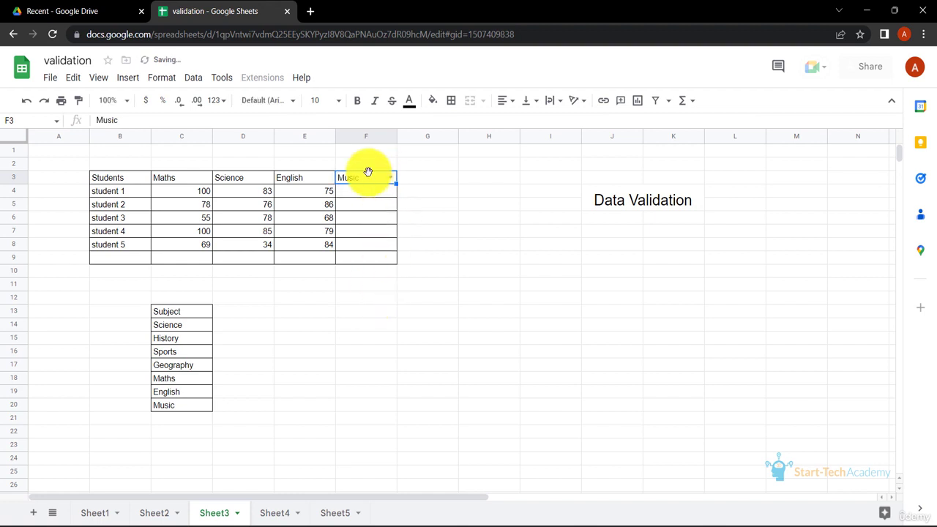
Step: Try to replace Music with "hindi" in cell F3 to test the dropdown validation rule
double_click(370, 178)
key(BackSpace)
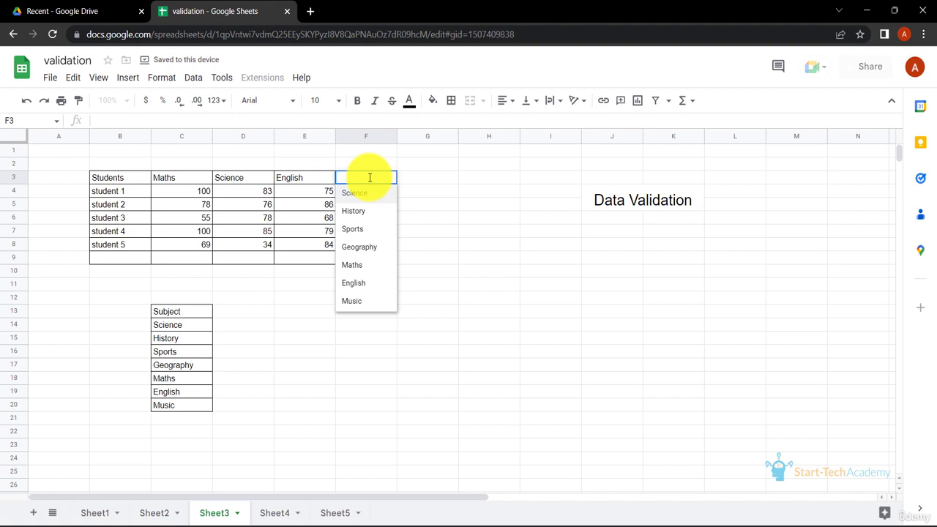
text(hindi)
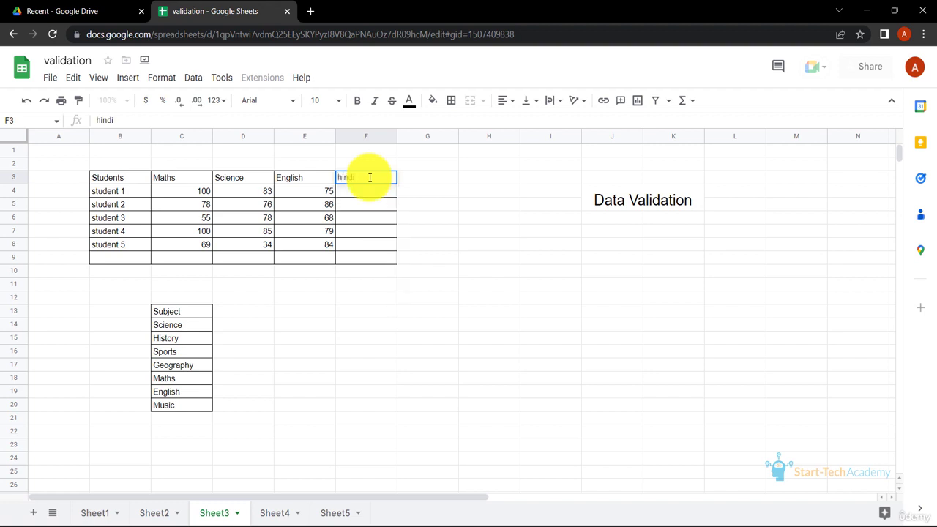
key(Return)
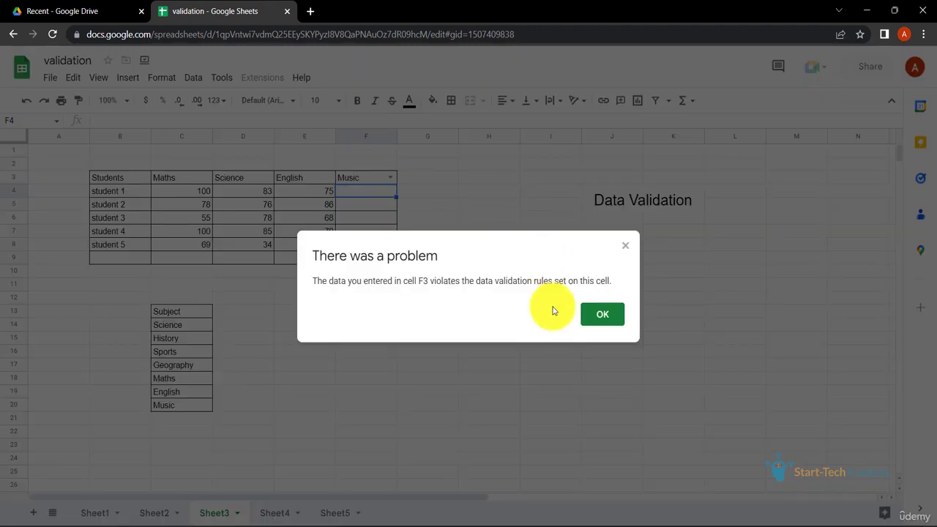
click(599, 315)
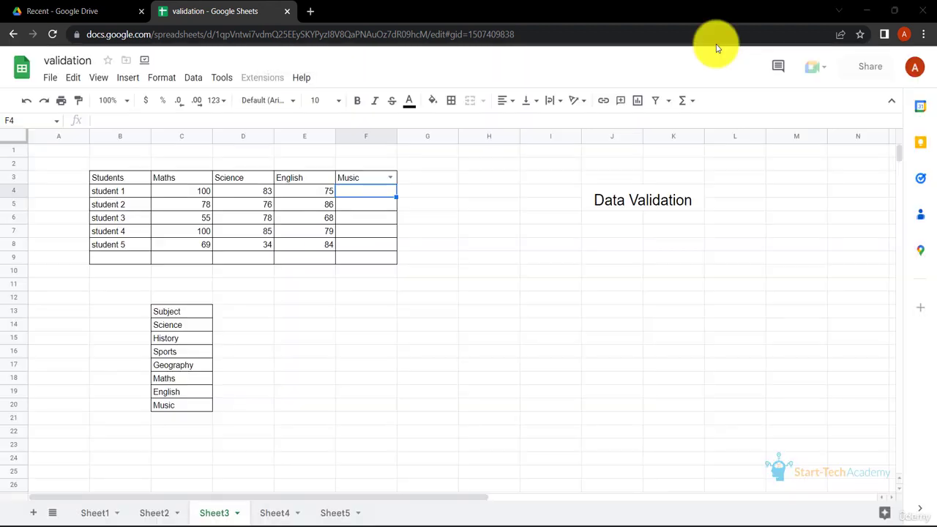
Step: Add data validation to cell B9 with the custom formula =LEN(B9)<10, and save the rule
click(125, 263)
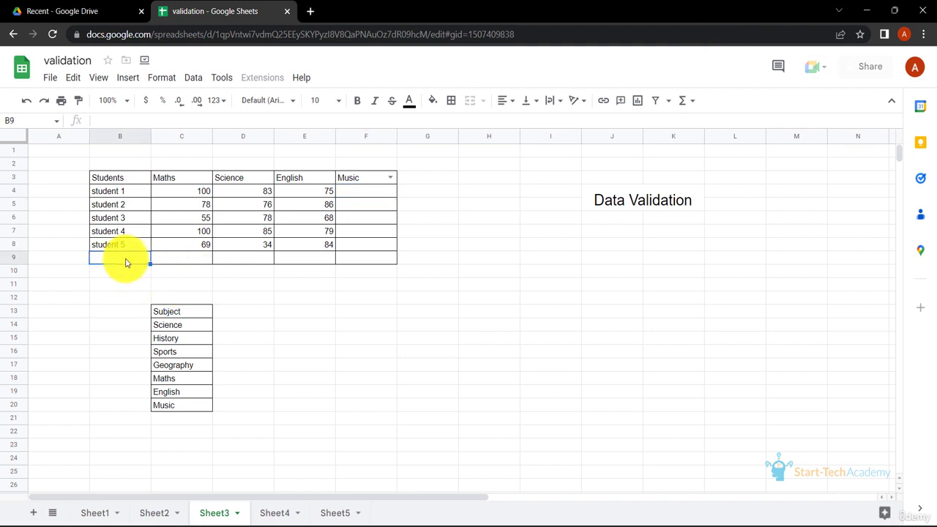
click(194, 78)
click(255, 341)
click(435, 248)
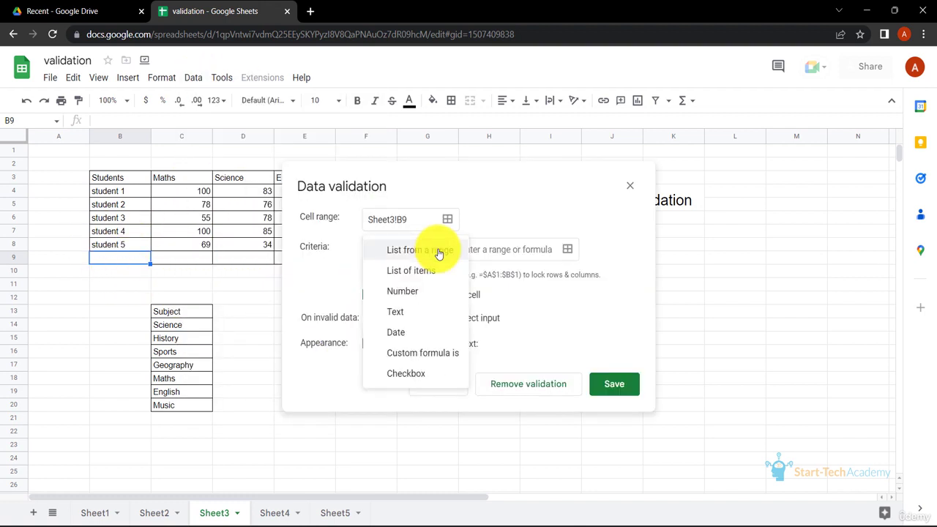
click(430, 361)
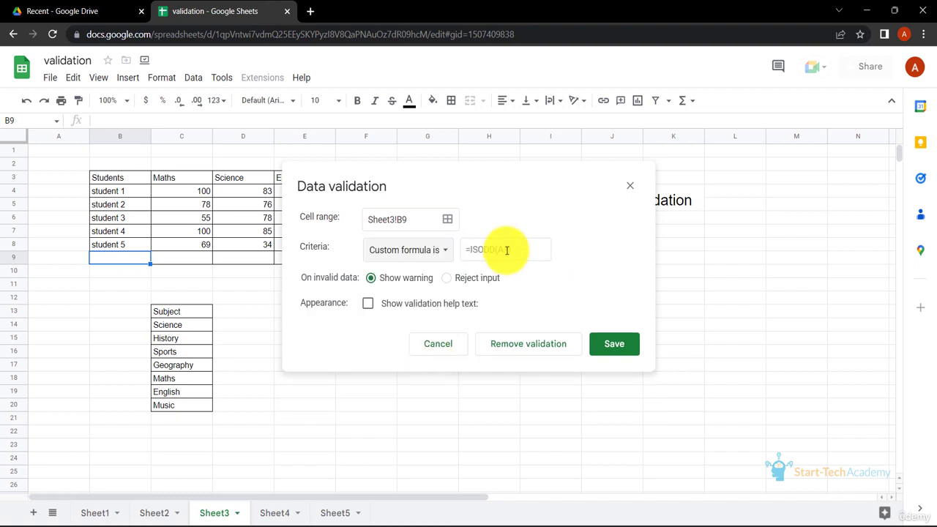
text(=LEN(B9)
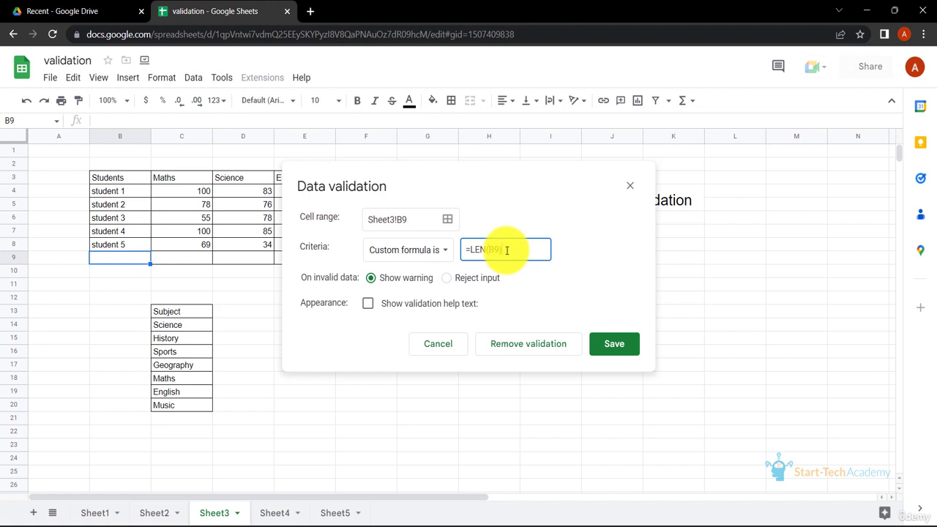
text()<10)
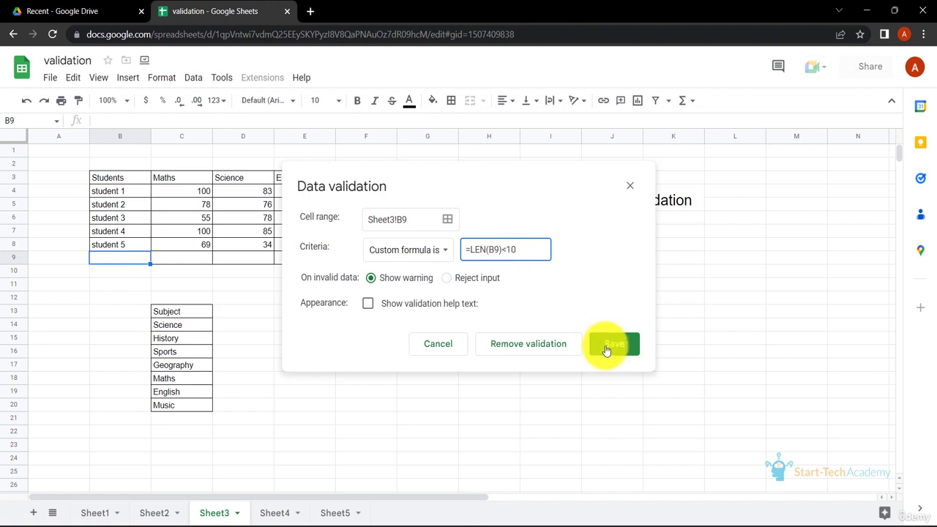
click(607, 348)
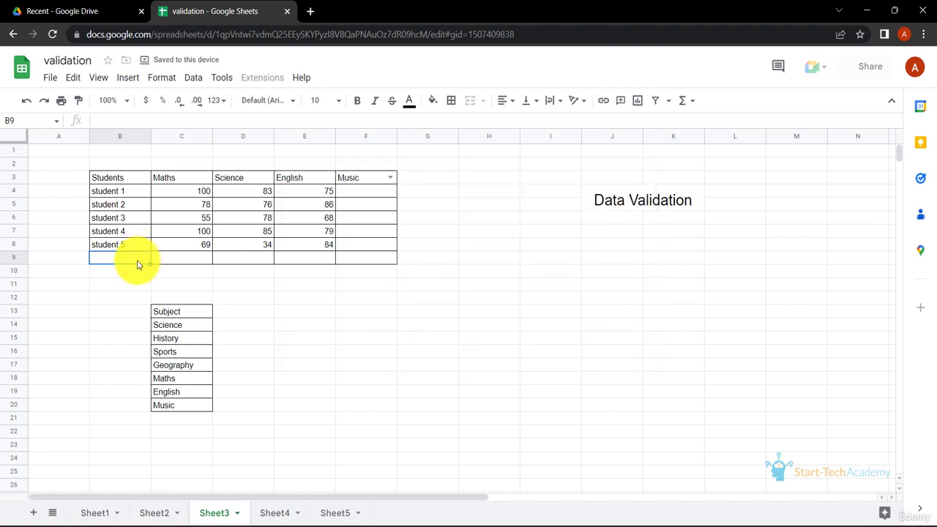
Step: Enter "student 60" in cell B9 to test the length rule, and shorten the entry to "student 6"
text(student)
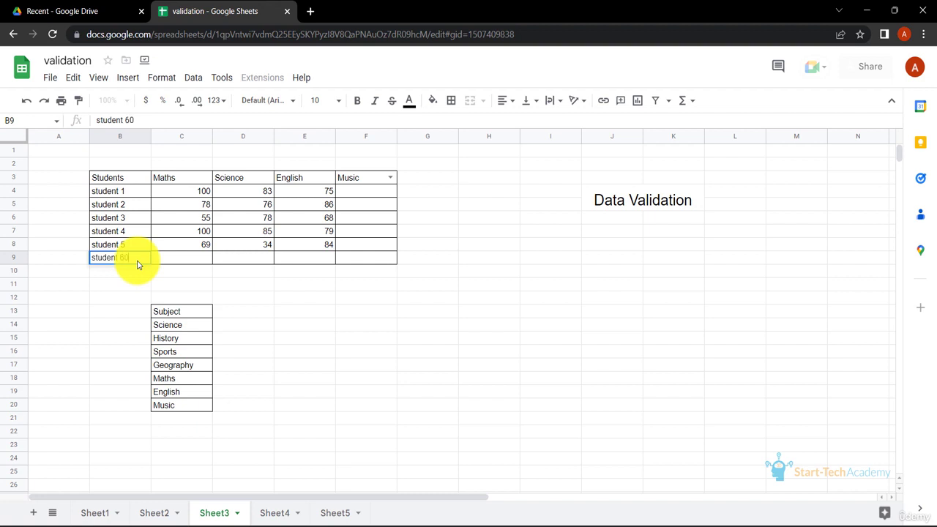
text(60)
key(Return)
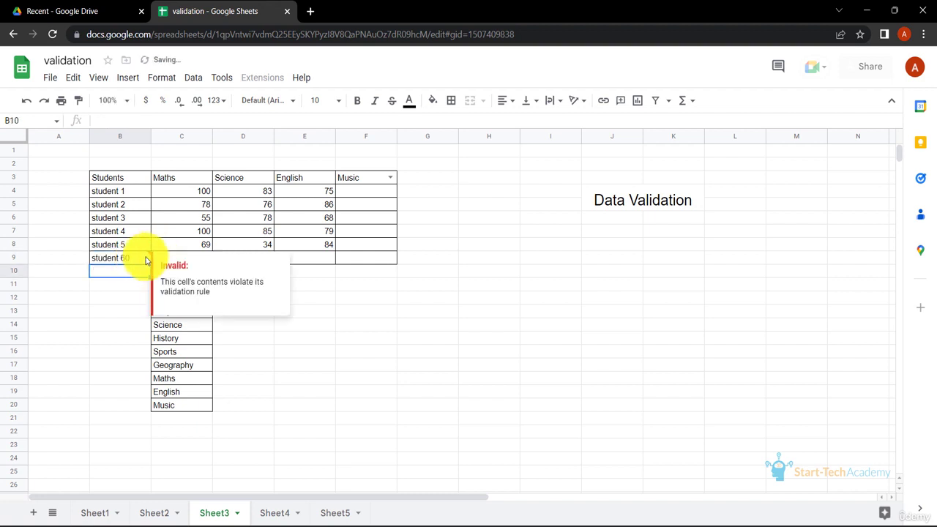
double_click(141, 258)
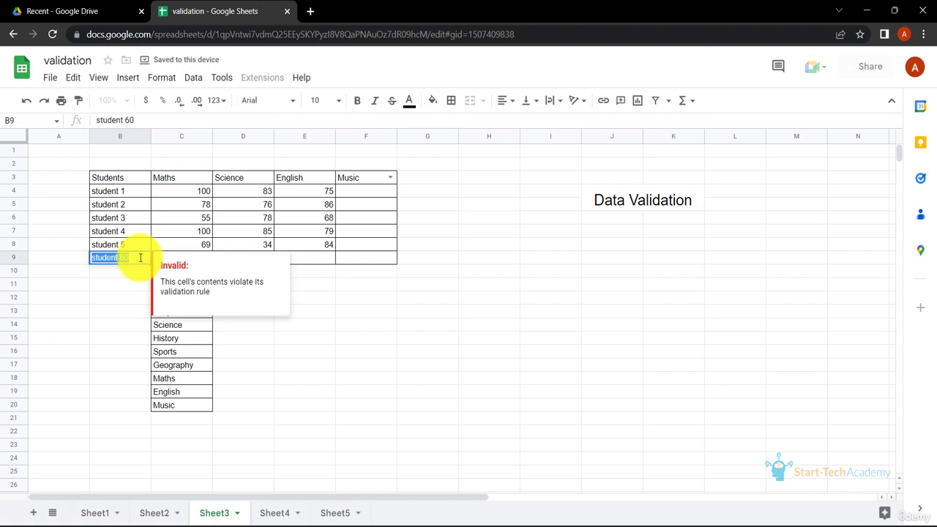
click(140, 257)
key(BackSpace)
key(Return)
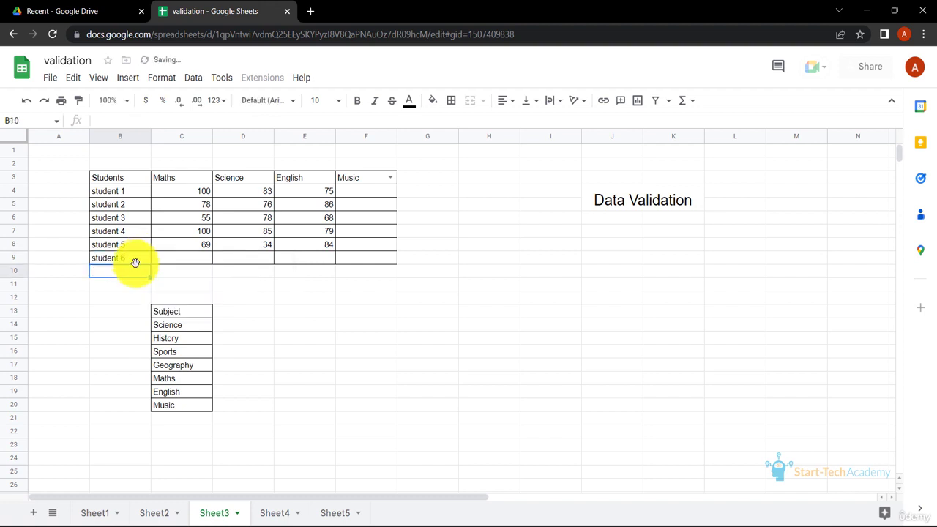
Step: Inspect the validation help text option in the data validation rule of cell B9, and leave without saving
click(130, 259)
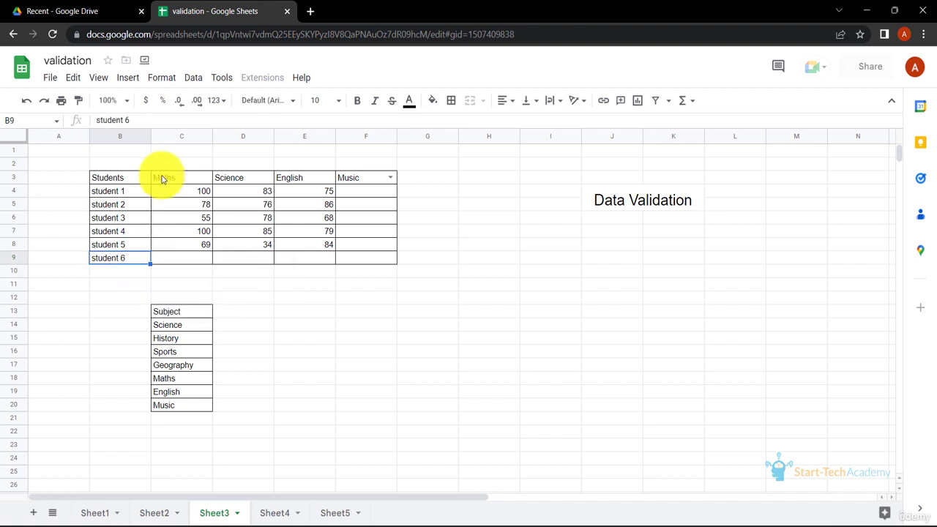
click(193, 78)
click(253, 341)
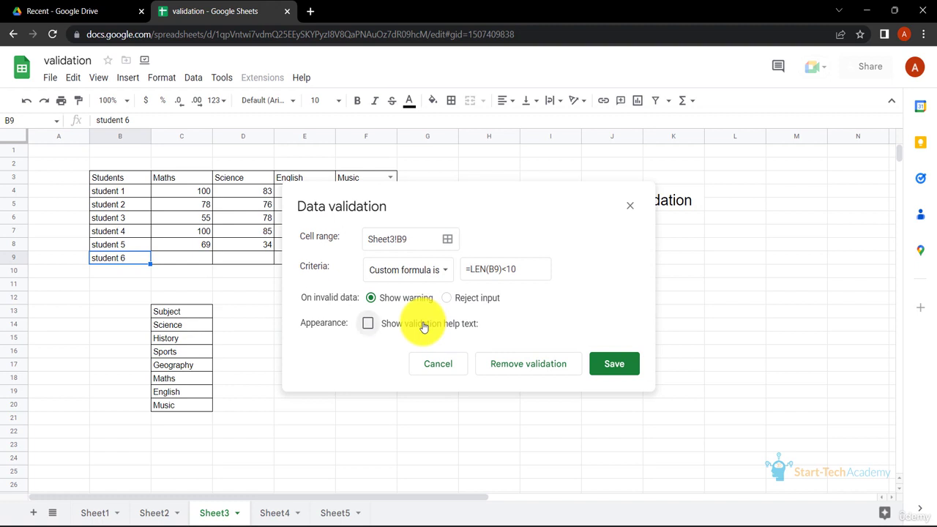
click(423, 326)
click(451, 360)
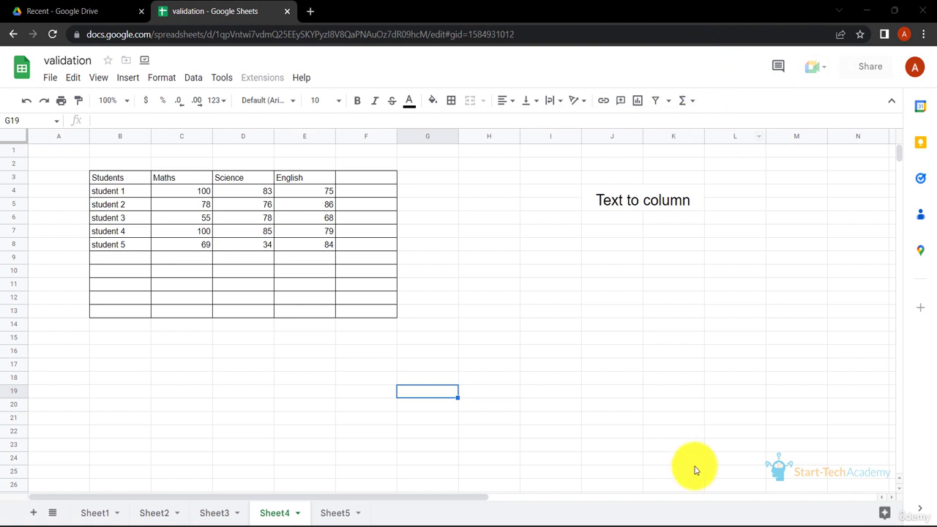
Step: Copy the line "student 6,68,72,34" from the Notepad file and paste it into cell B9 of the spreadsheet
click(628, 525)
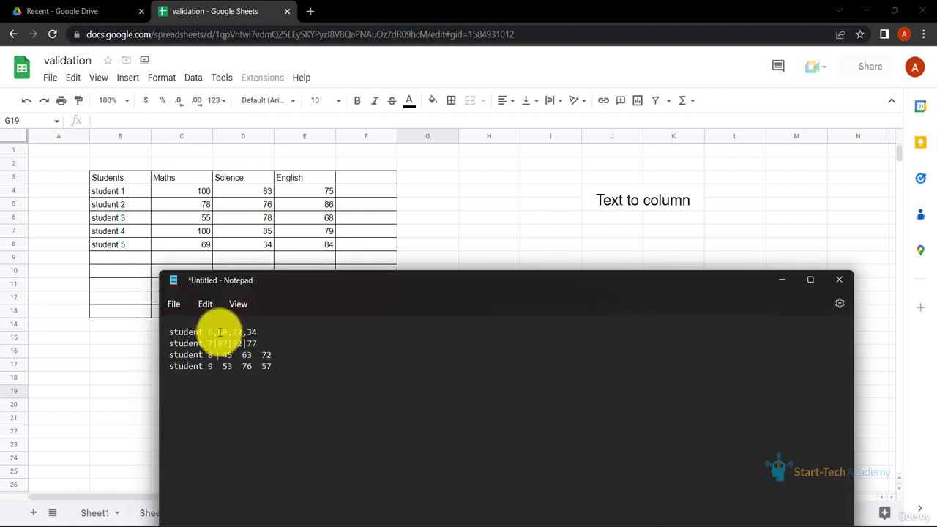
drag(266, 333, 167, 333)
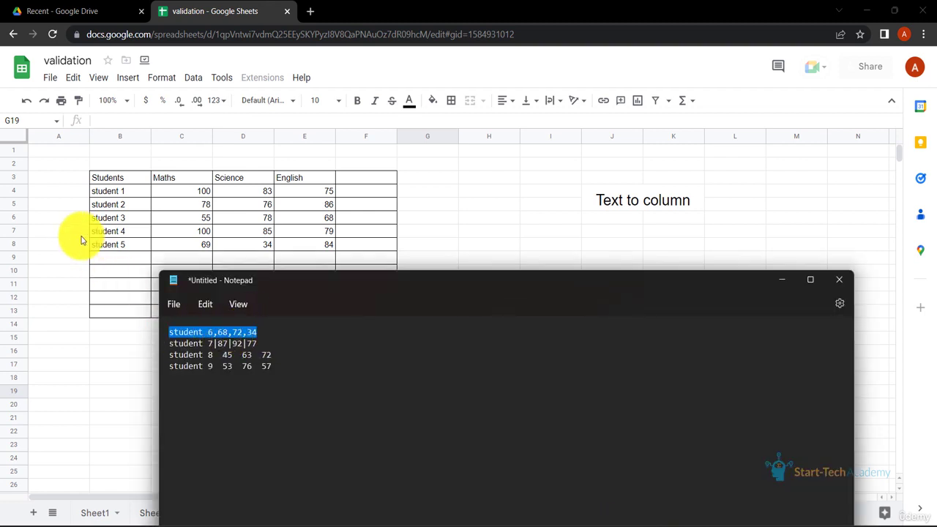
key(ctrl+c)
click(110, 261)
key(ctrl+v)
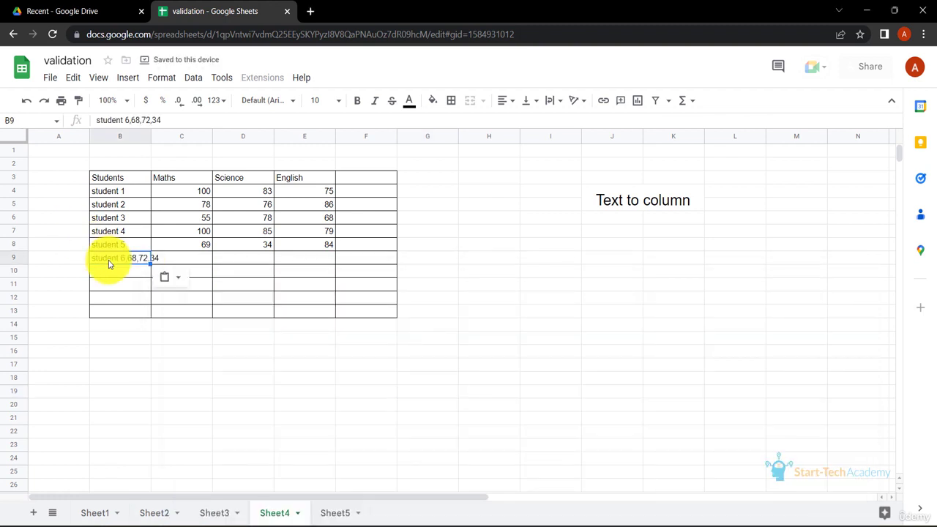
Step: Split the pasted student 6 text in B9 into columns using Comma as the separator
click(177, 279)
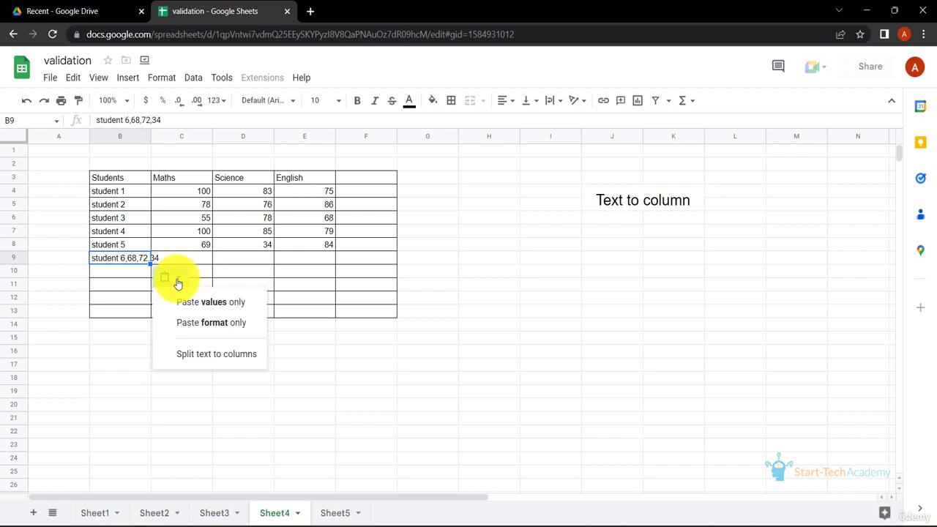
click(231, 362)
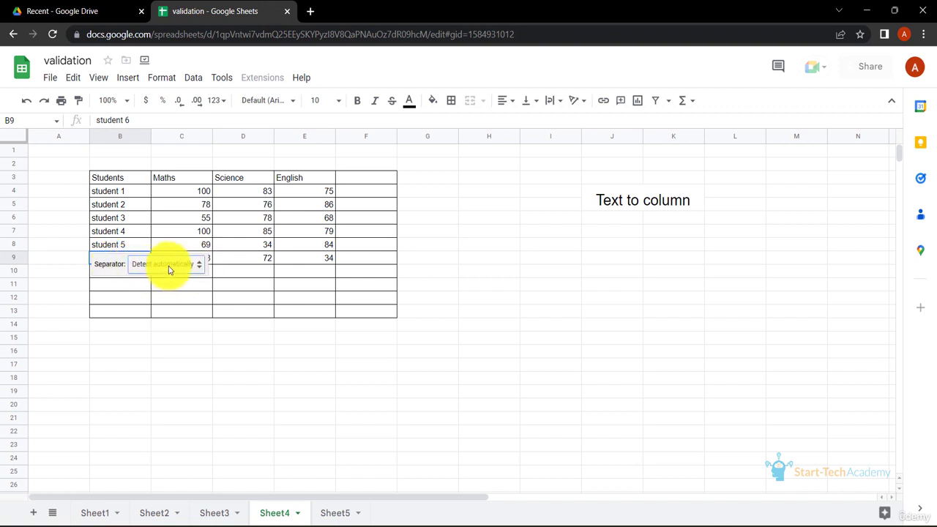
click(198, 268)
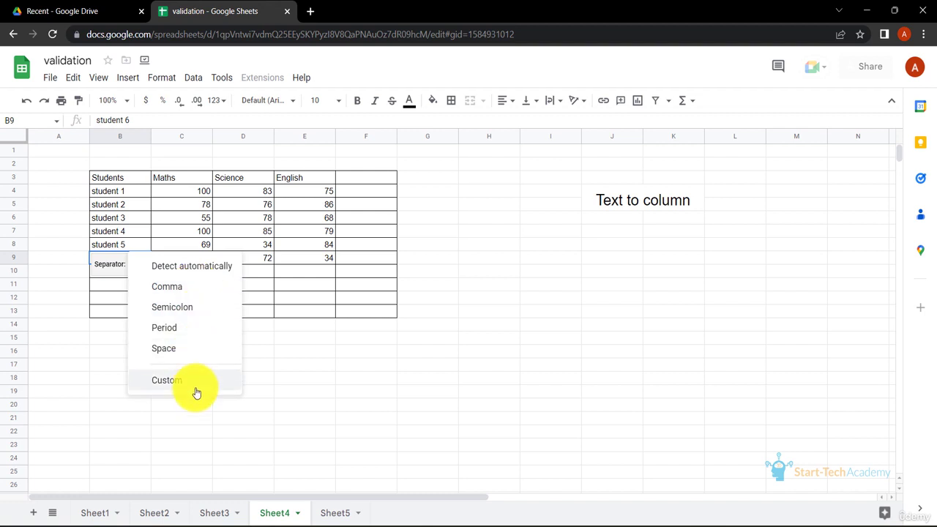
click(202, 285)
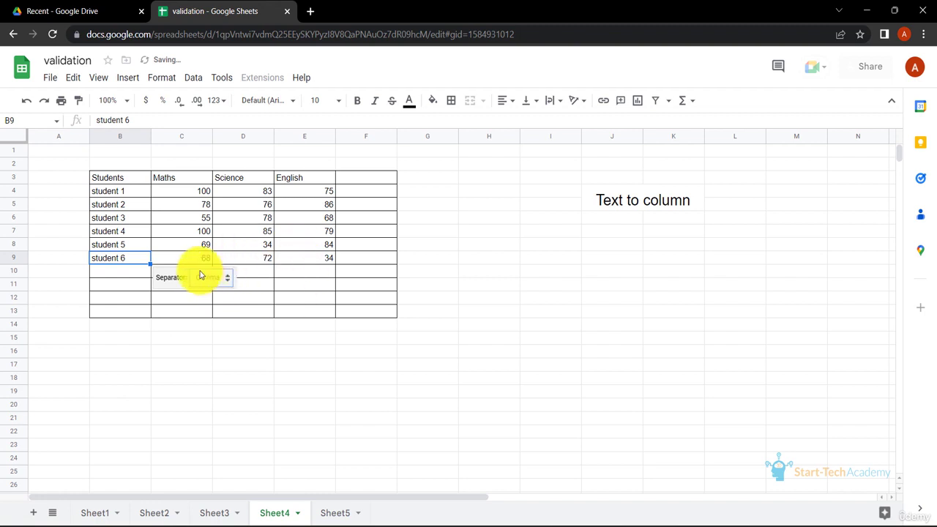
click(326, 365)
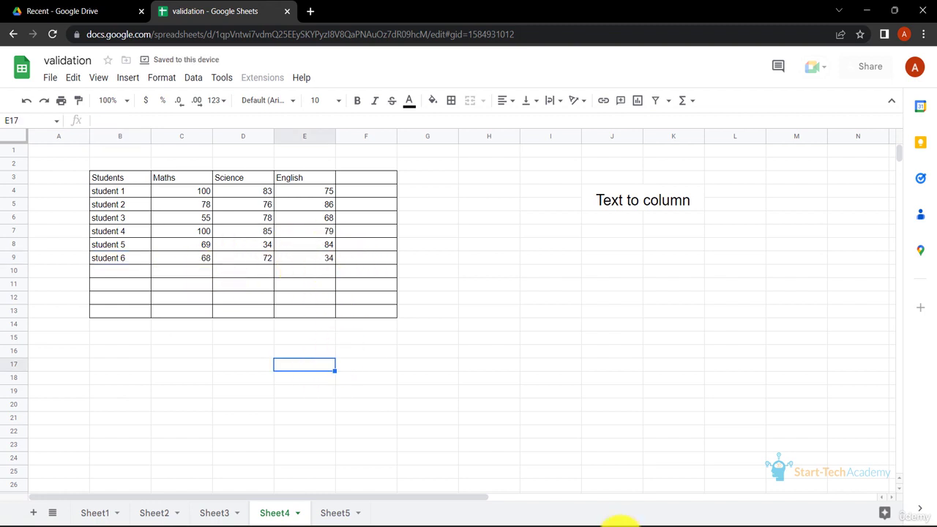
Step: Copy the line "student 7|87|92|77" from the Notepad file and paste it into cell B10 of the spreadsheet
click(618, 522)
drag(267, 345, 170, 344)
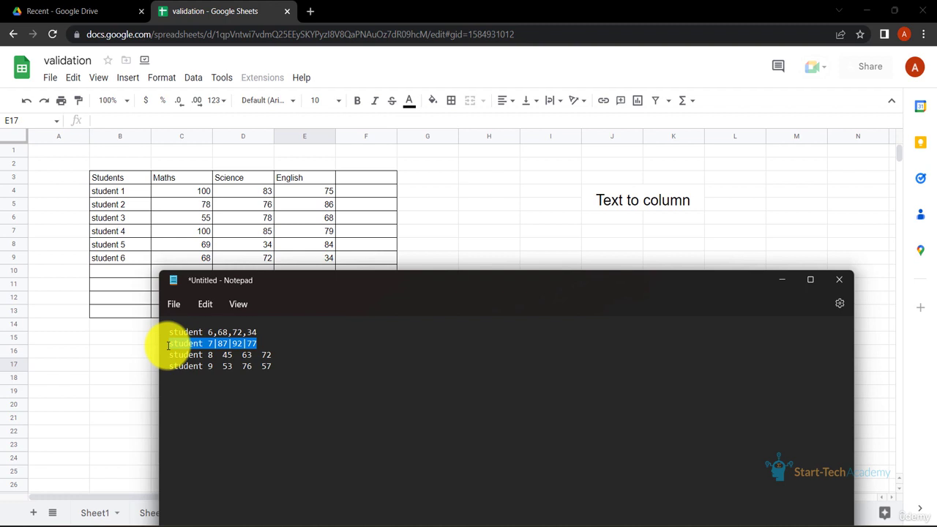
click(100, 269)
key(ctrl+v)
Step: Split the pasted student 7 text in B10 into columns with the custom separator "|"
click(167, 287)
click(220, 367)
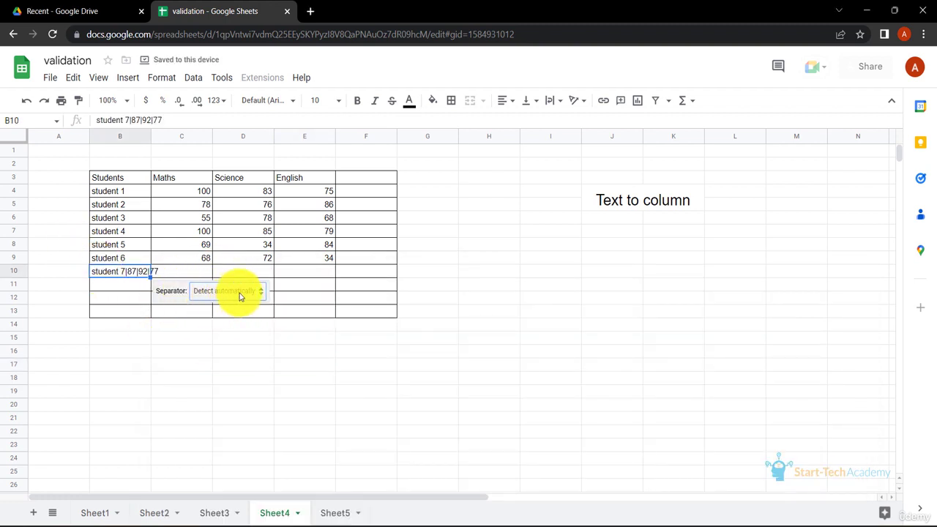
click(259, 297)
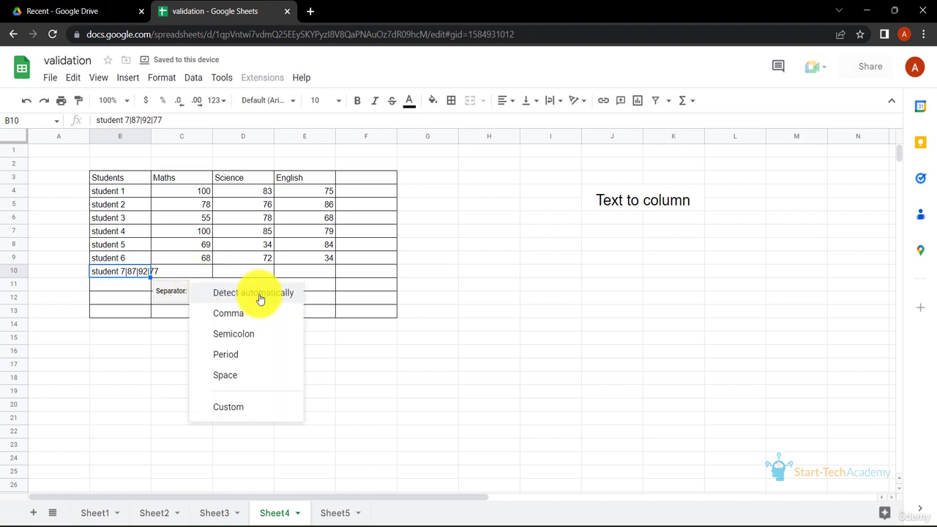
click(243, 407)
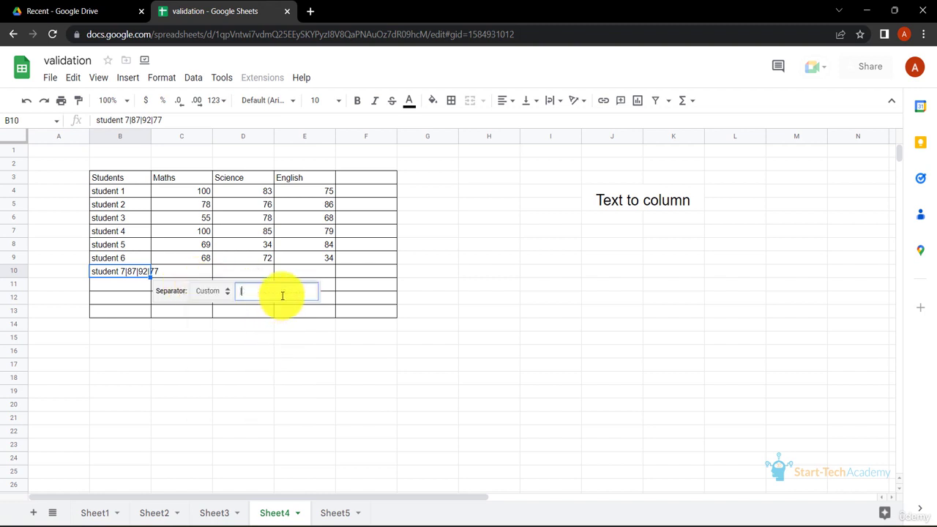
click(265, 376)
Step: Copy the student 8 and student 9 lines from the Notepad file and paste them into the spreadsheet starting at cell B11
click(628, 524)
drag(286, 367, 167, 357)
key(ctrl+c)
click(125, 287)
key(ctrl+v)
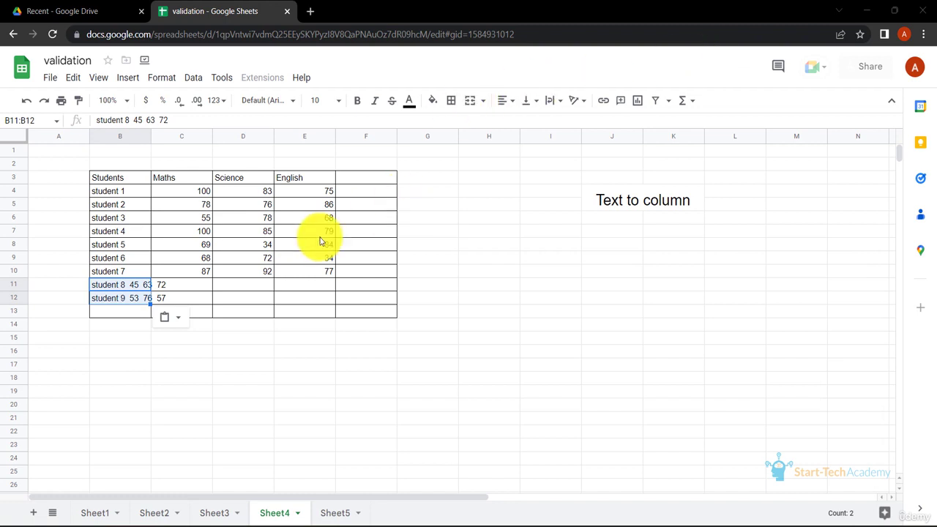
Step: Split the pasted text in B11:B12 into columns with a custom separator of two spaces
click(178, 319)
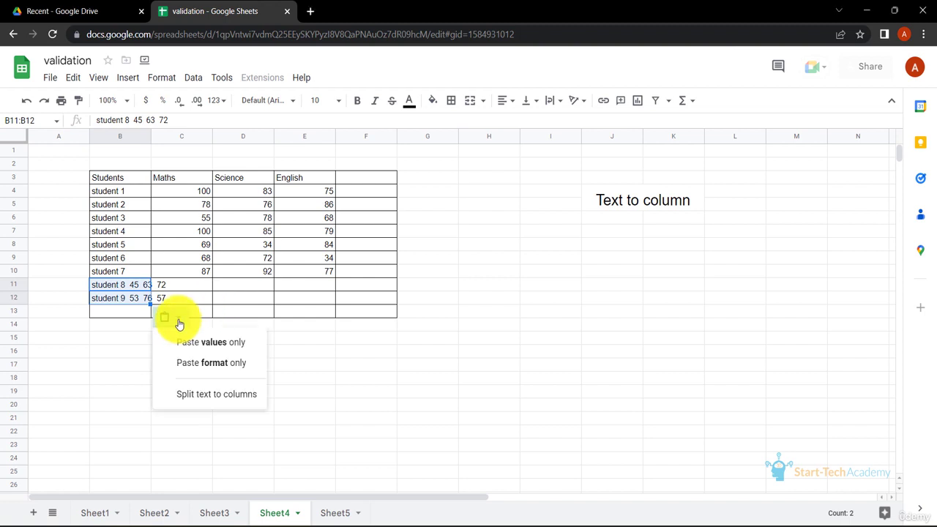
click(222, 399)
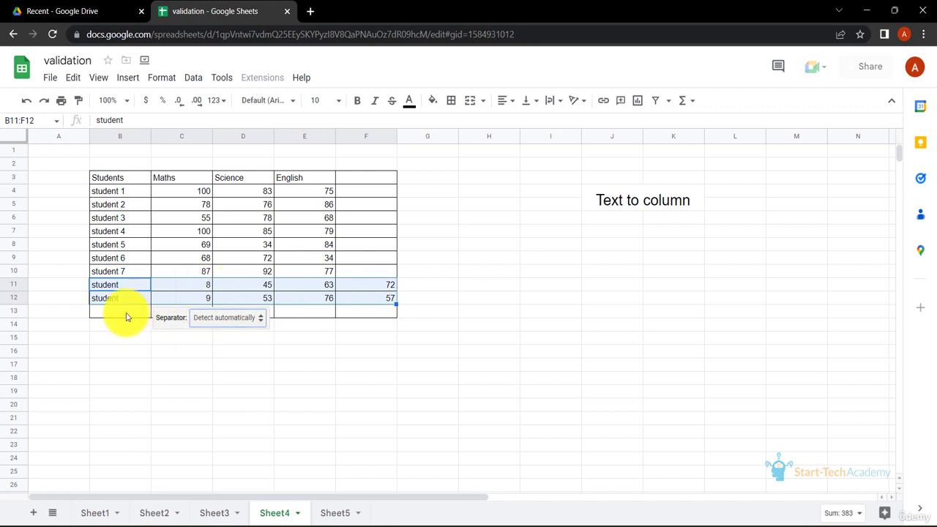
click(260, 320)
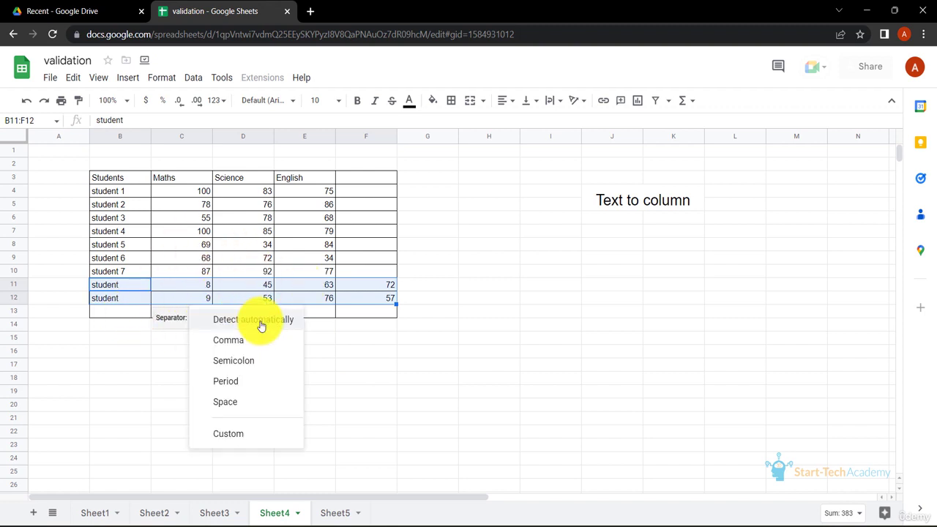
click(255, 433)
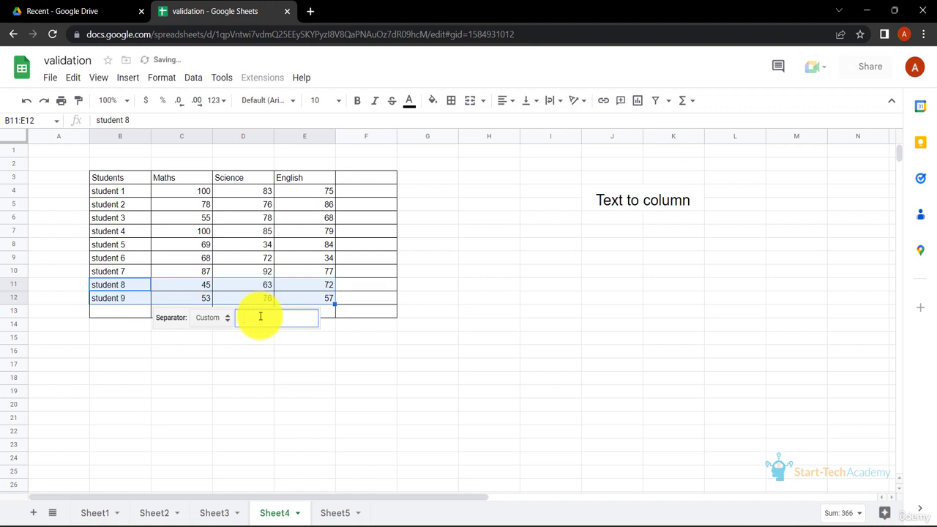
click(226, 378)
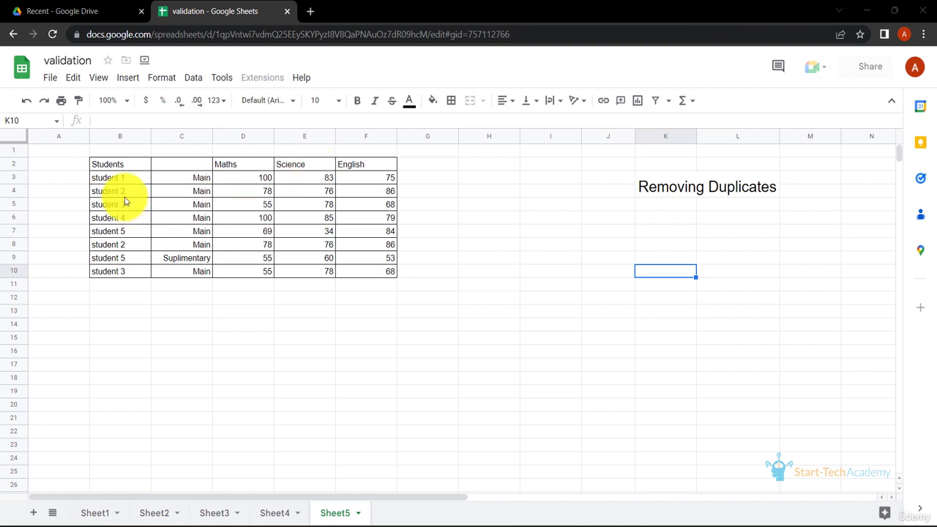
Step: Remove duplicate rows from the marks table B2:F10 by comparing all five columns, and undo that removal
click(134, 162)
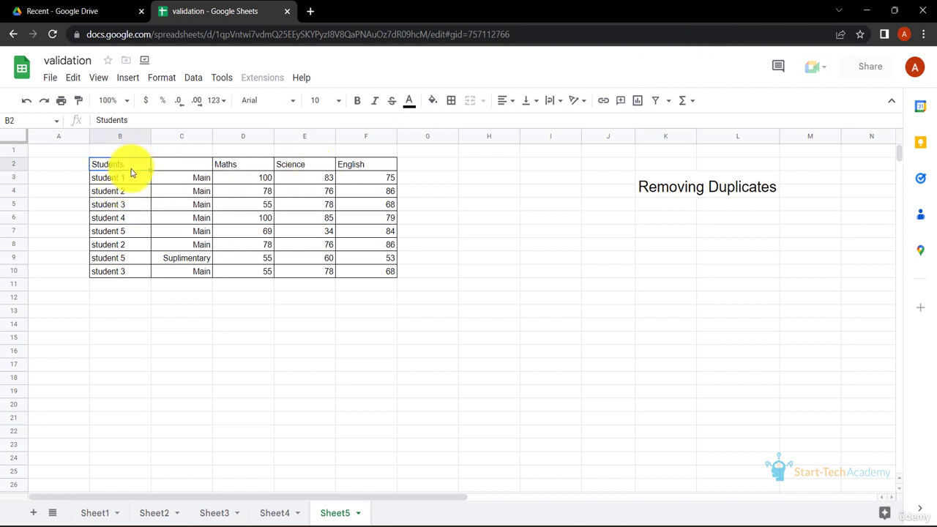
key(ctrl+a)
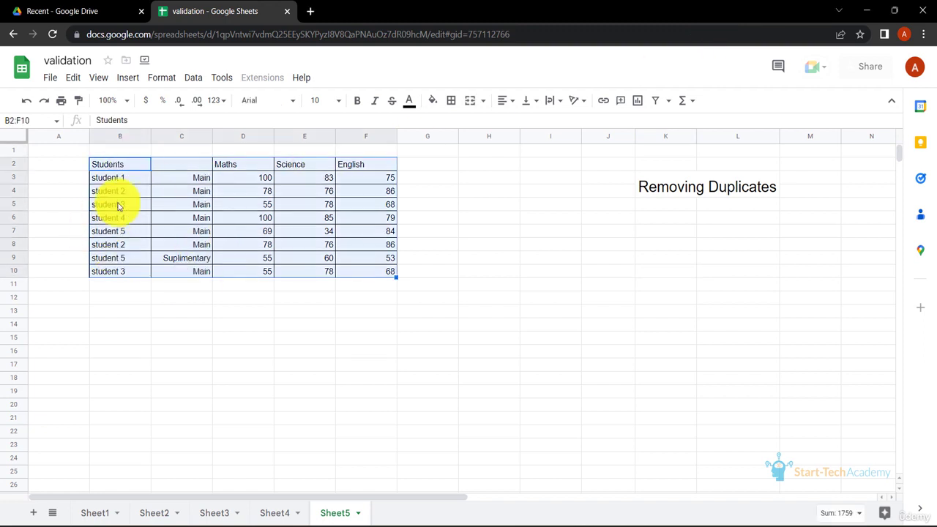
click(199, 84)
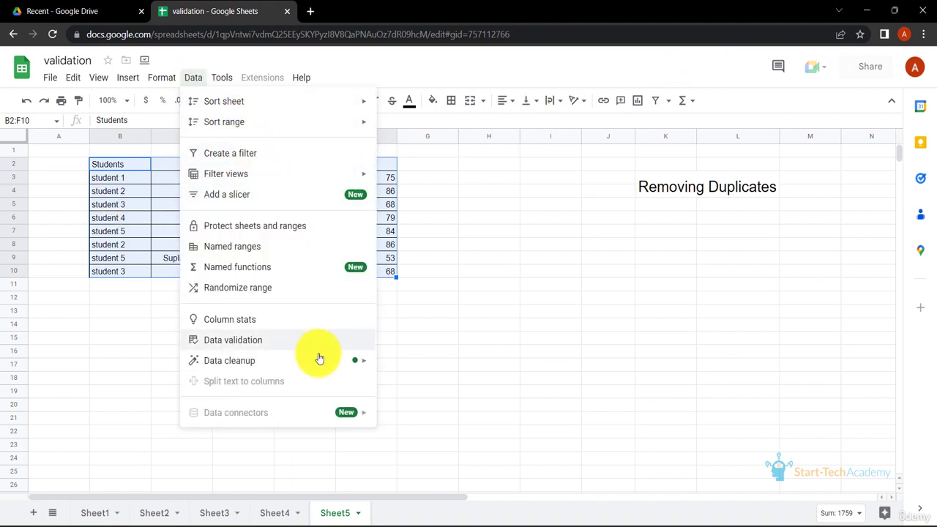
mouse_move(318, 359)
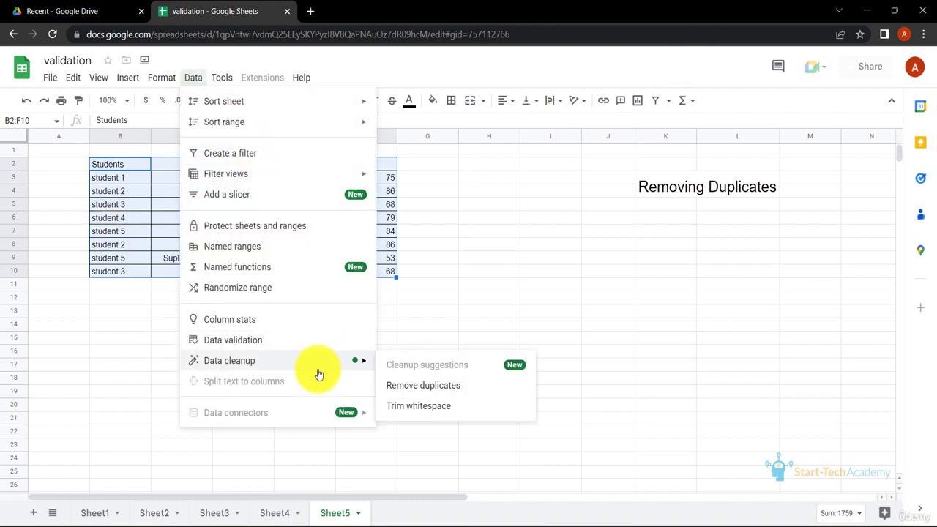
click(412, 387)
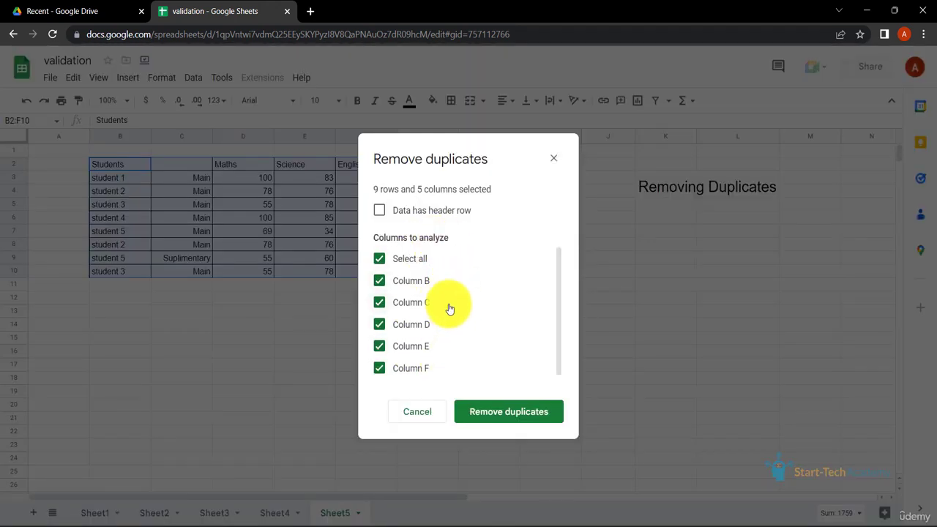
click(494, 417)
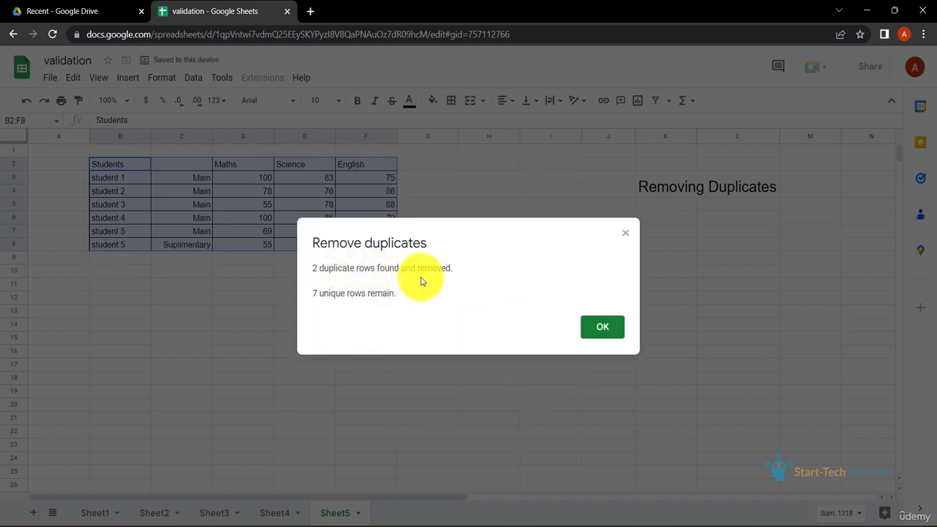
click(589, 327)
click(388, 328)
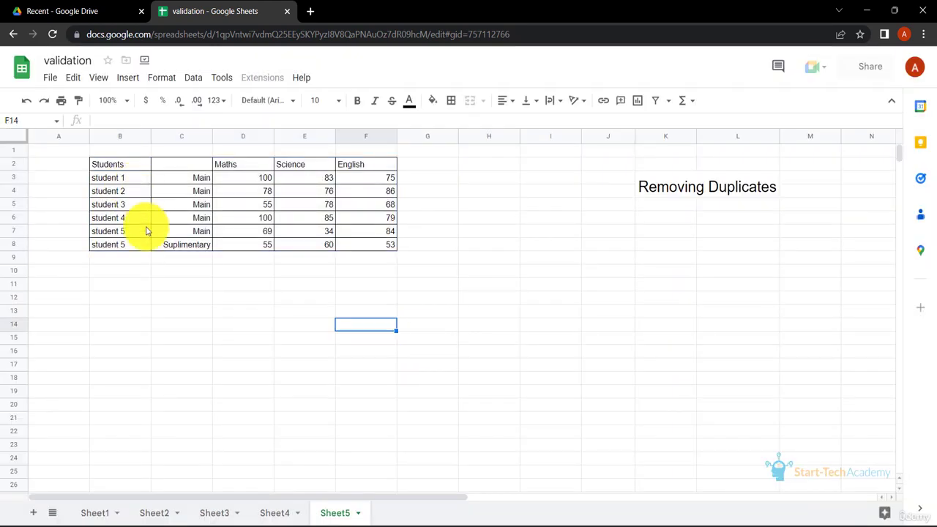
key(ctrl+z)
click(227, 325)
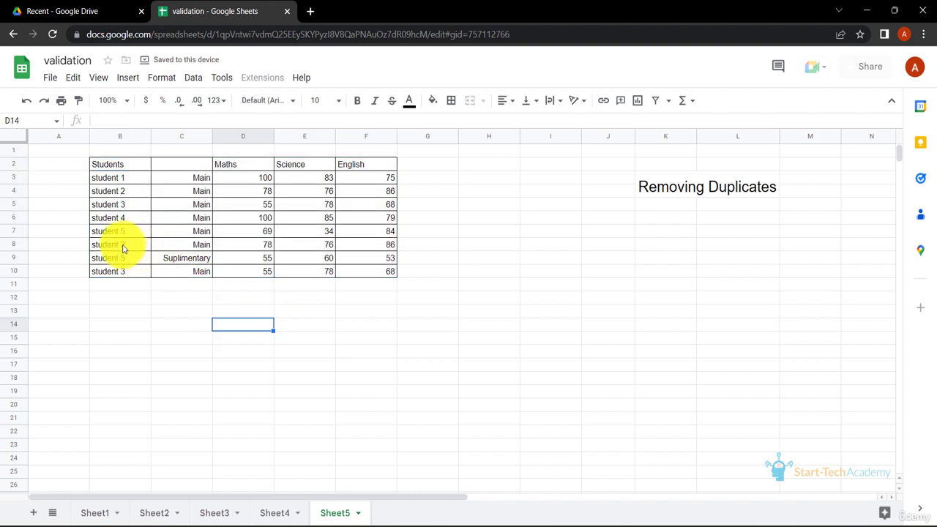
Step: Compare the repeated student 2, student 3 and student 5 rows to check which have identical marks in every column
drag(121, 245, 367, 244)
drag(125, 189, 393, 193)
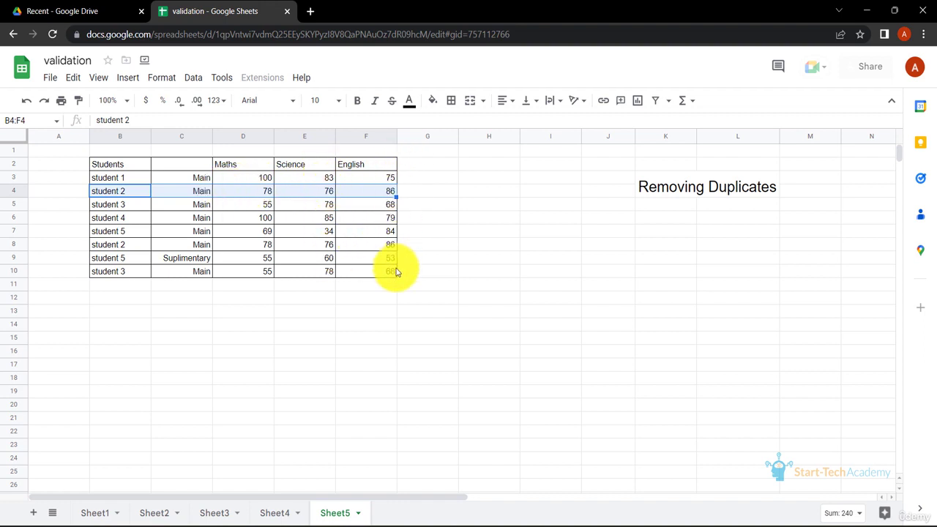
drag(205, 271, 371, 279)
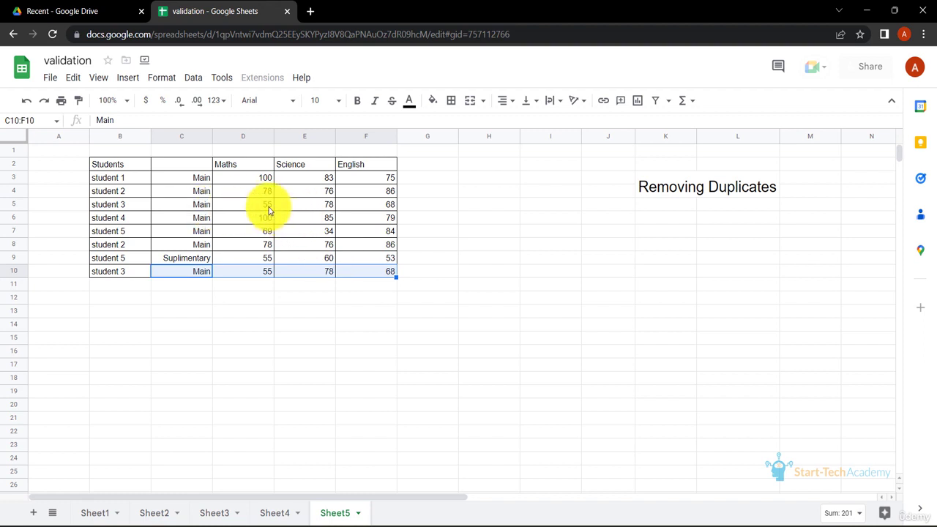
click(256, 327)
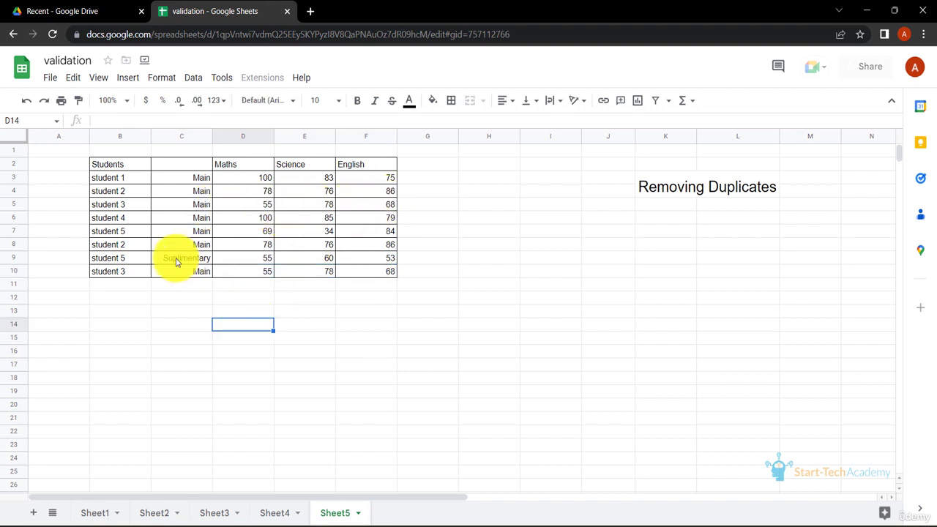
click(268, 261)
click(311, 262)
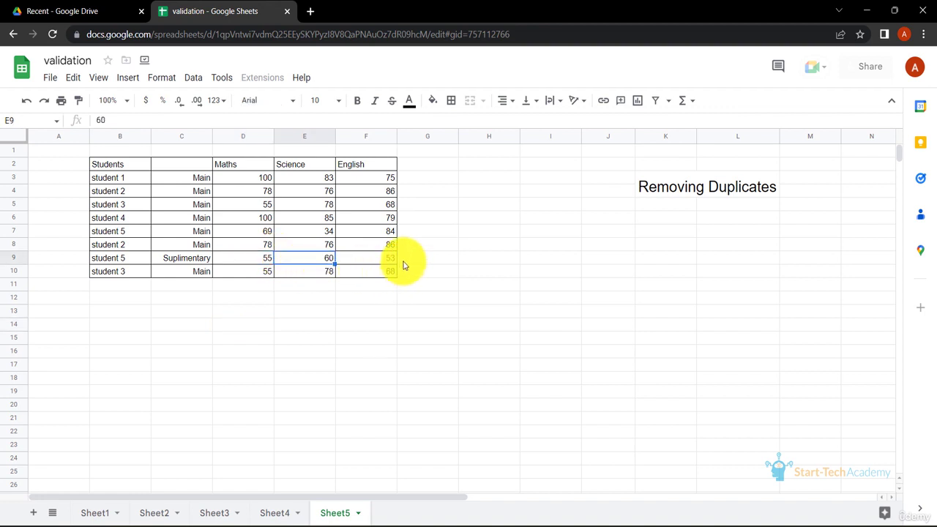
click(252, 234)
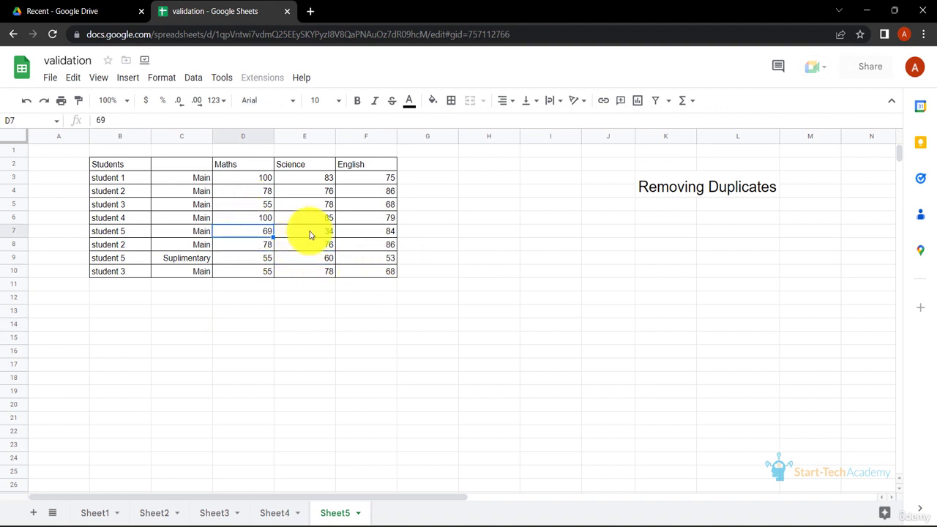
click(376, 233)
click(532, 259)
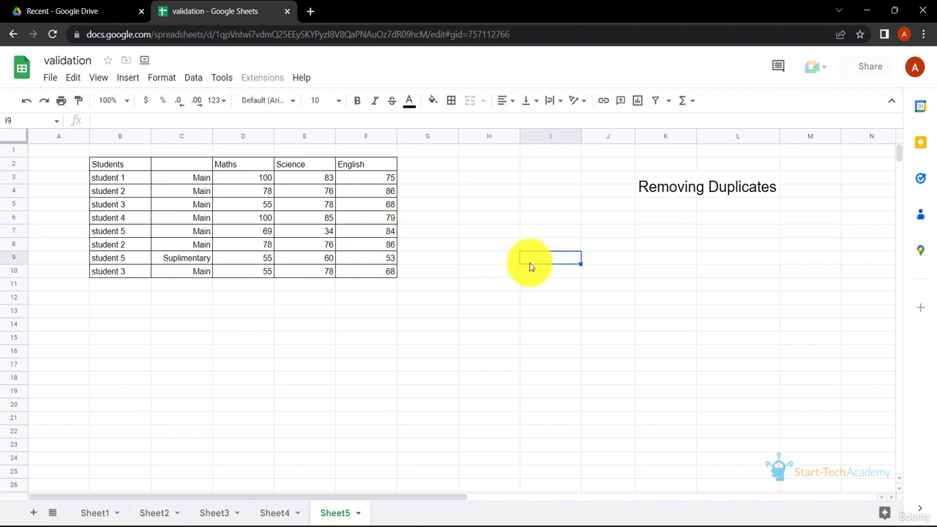
Step: Remove the fully identical rows from the marks table B2:F10, analyzing all columns B to F
click(127, 166)
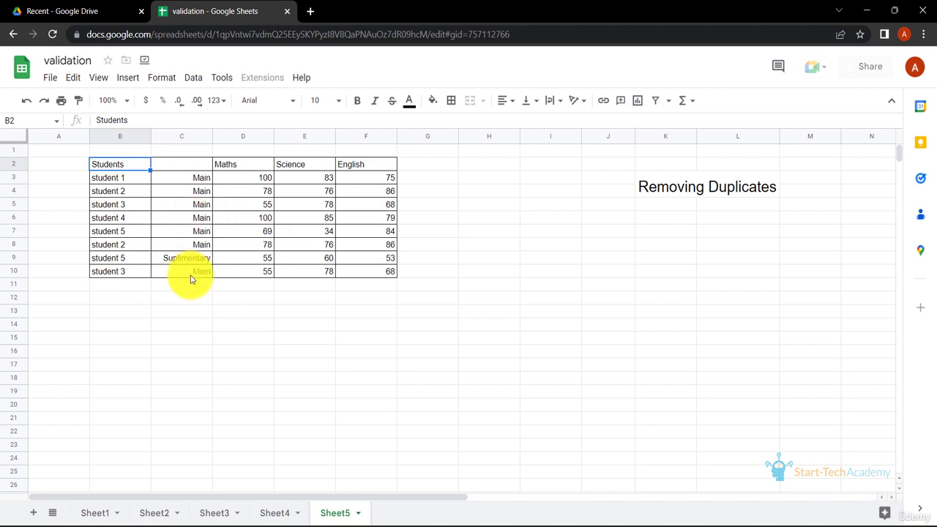
key(ctrl+a)
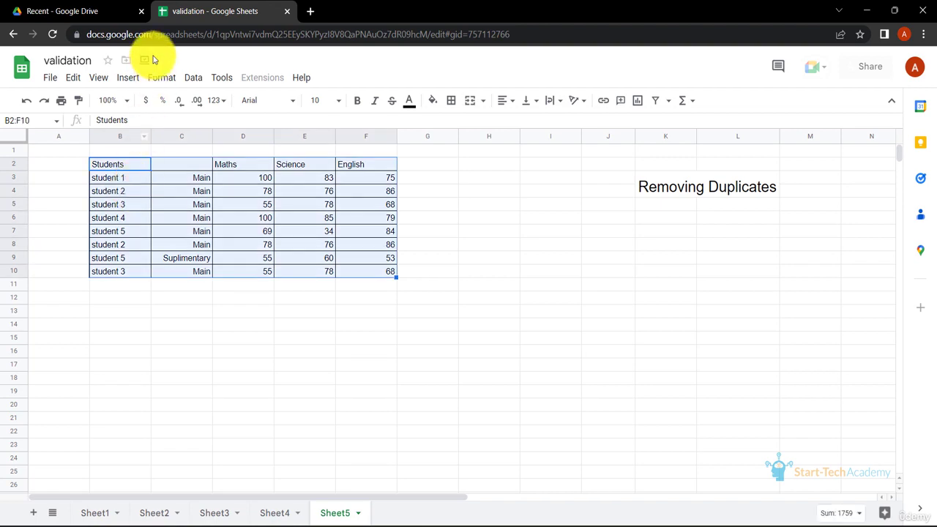
click(193, 77)
mouse_move(264, 360)
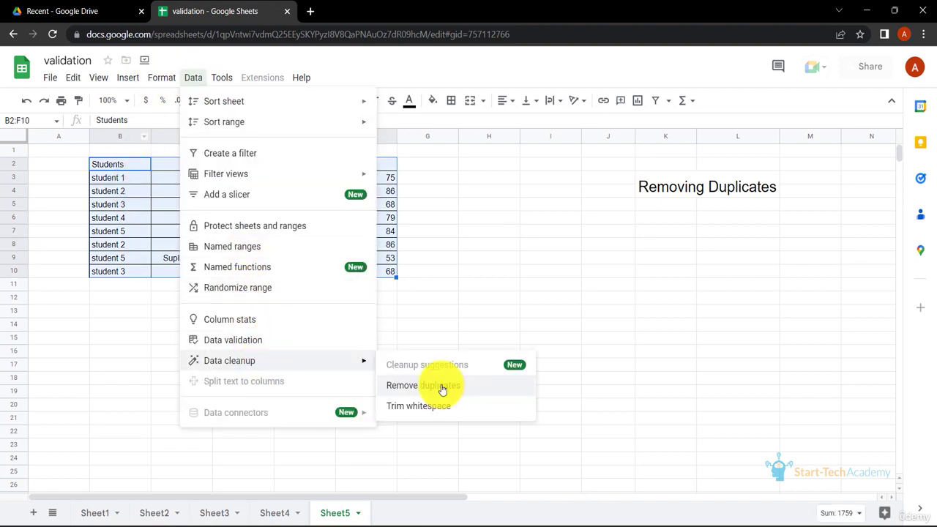
click(442, 387)
click(510, 412)
click(611, 327)
click(523, 339)
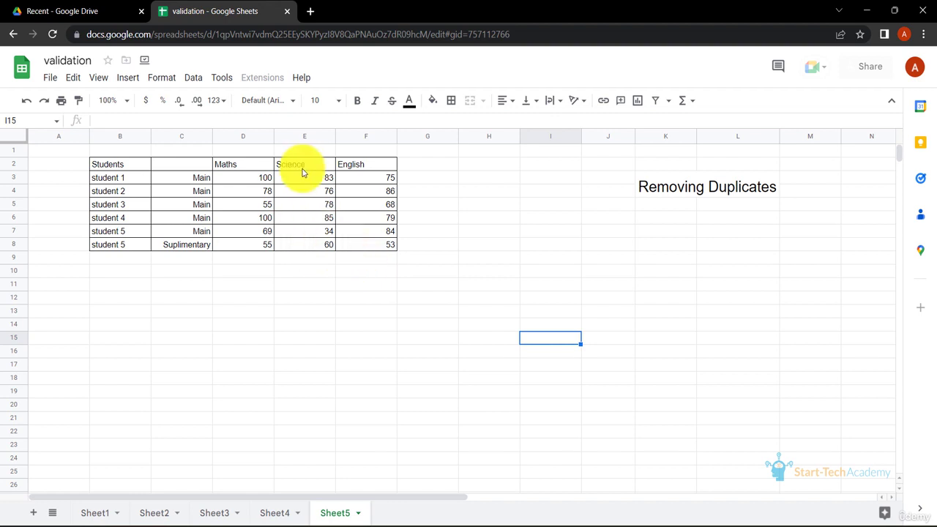
Step: Sort the range B2:F8 by Science from Z to A, treating the first row as a header
click(130, 171)
key(ctrl+a)
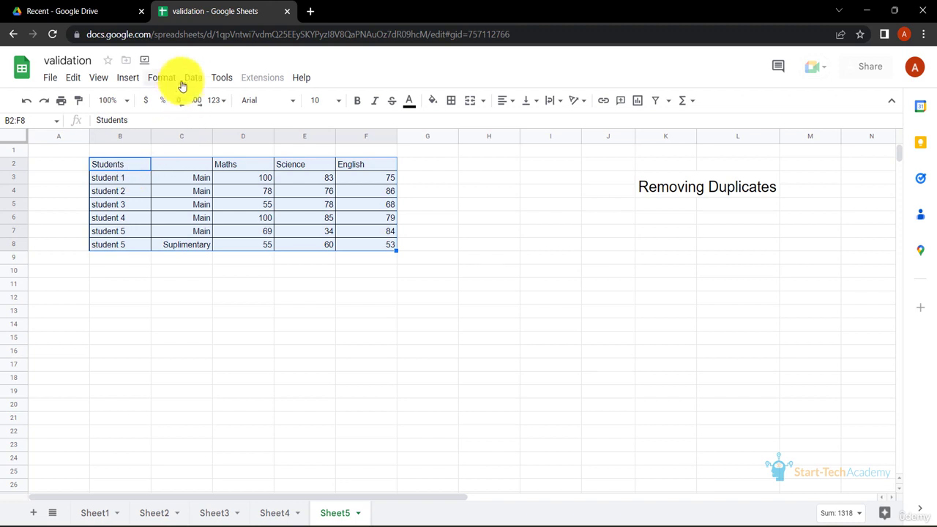
click(188, 77)
mouse_move(266, 122)
click(410, 183)
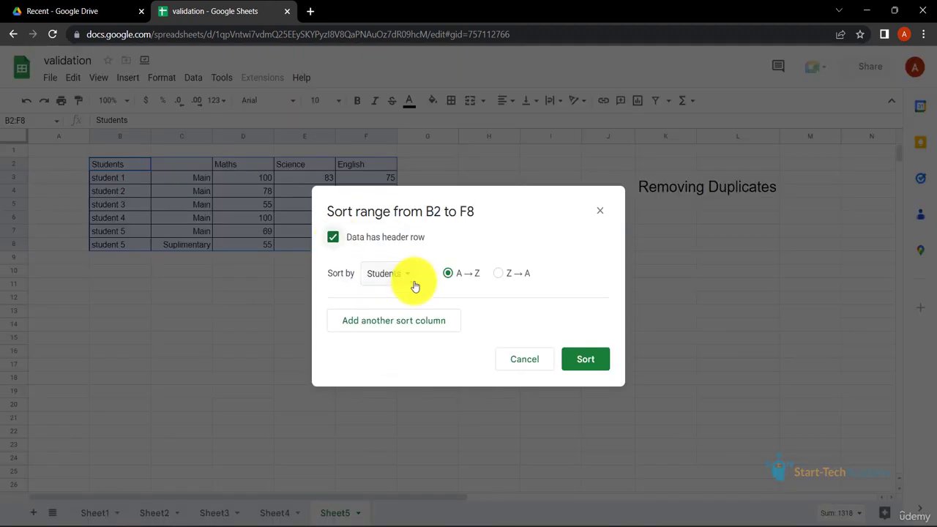
click(410, 276)
click(414, 337)
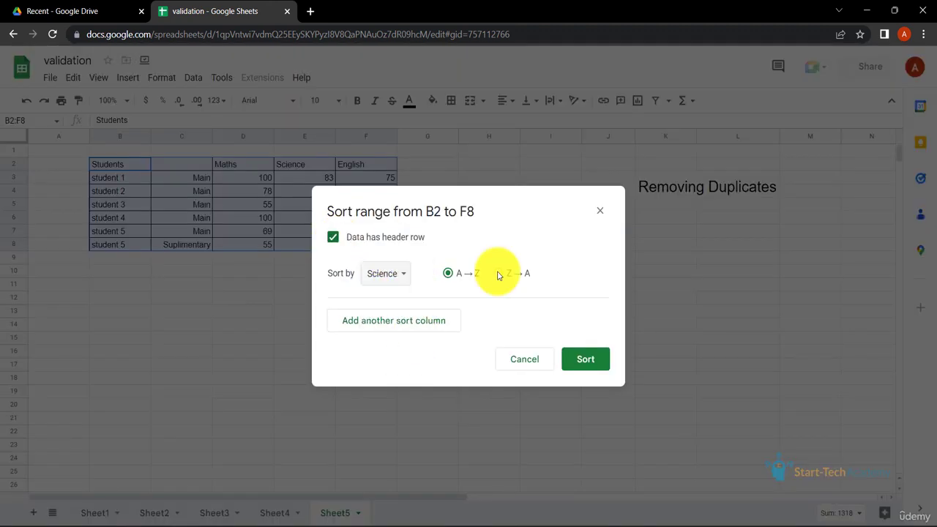
click(589, 360)
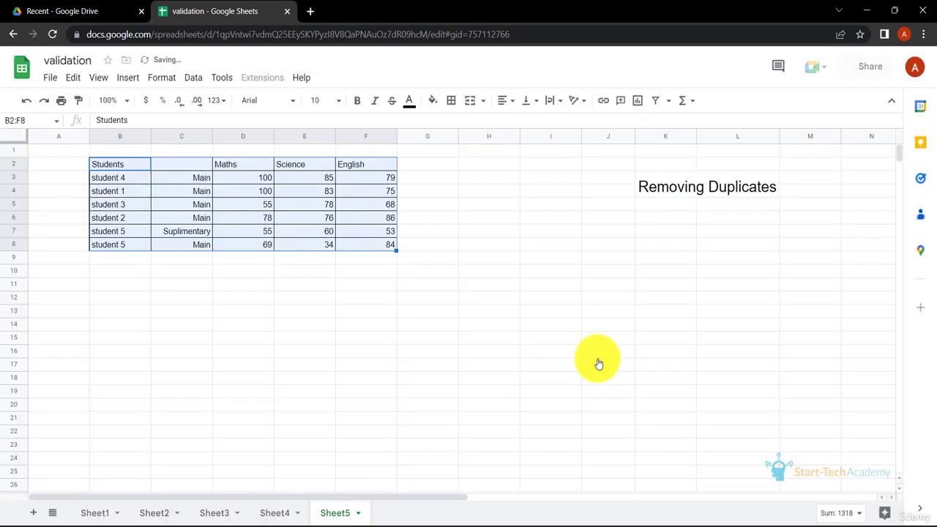
click(366, 338)
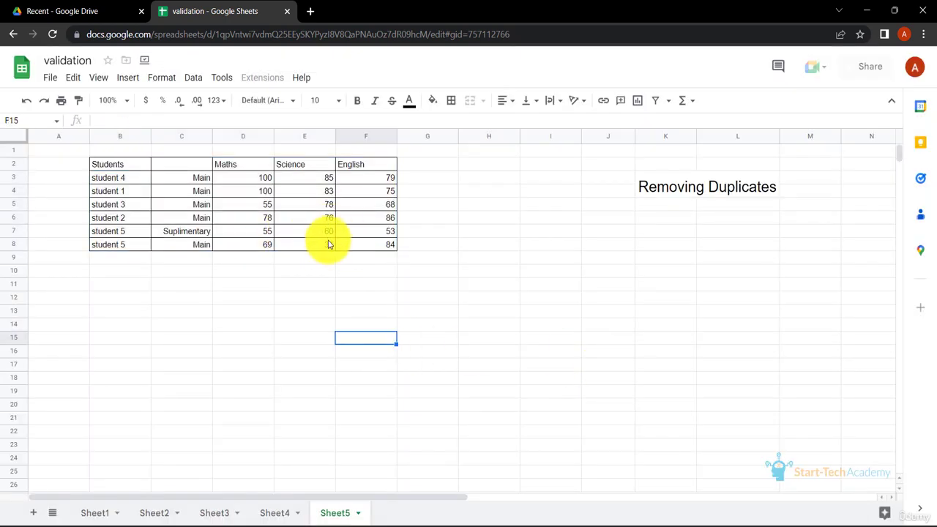
click(327, 245)
Step: Remove duplicates from B2:F8 with the header row option on, analyzing only Column B - Students
click(128, 168)
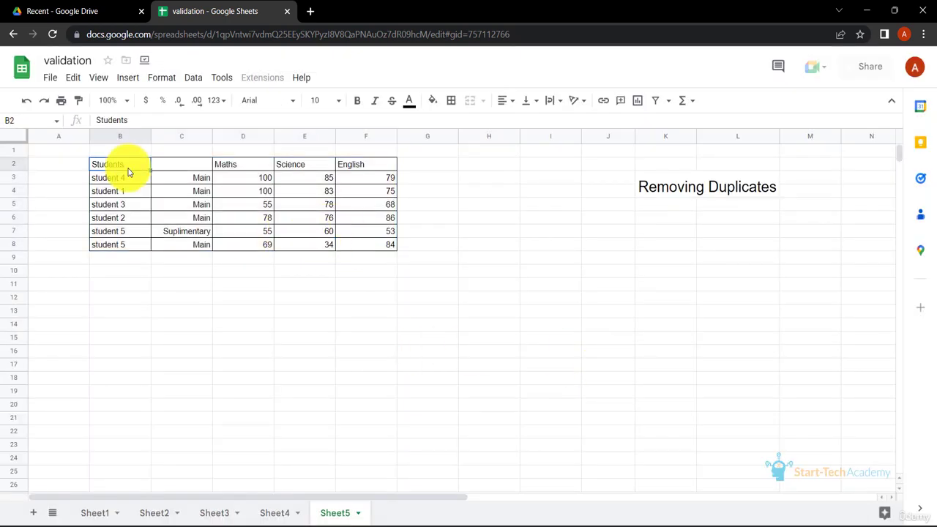
key(ctrl+a)
click(194, 78)
mouse_move(263, 362)
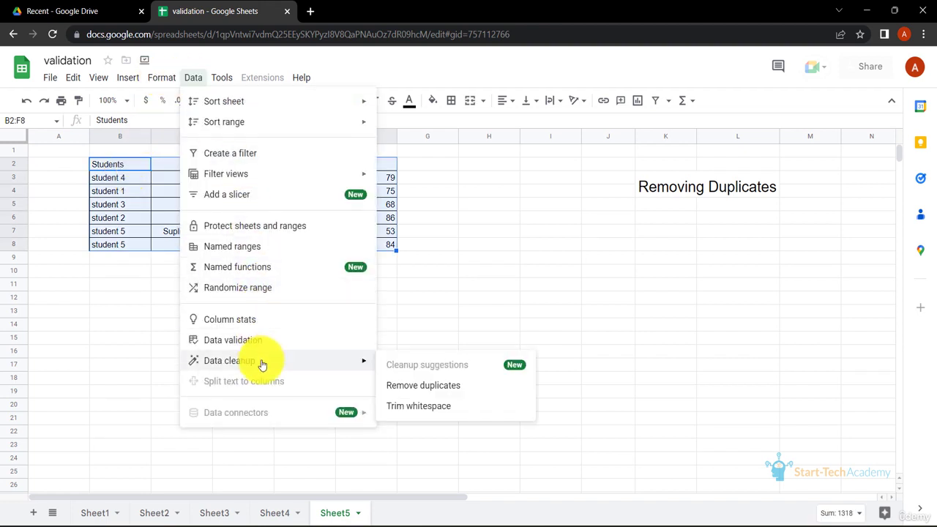
click(381, 384)
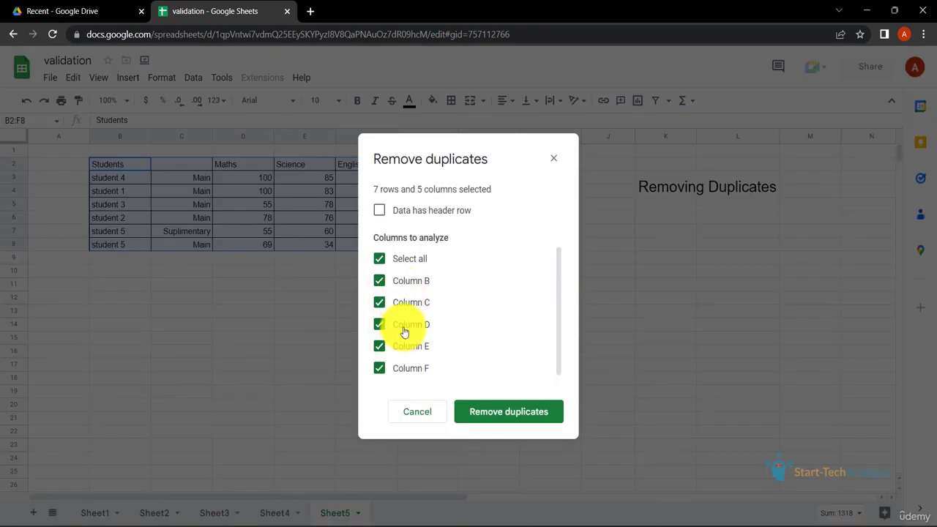
click(380, 213)
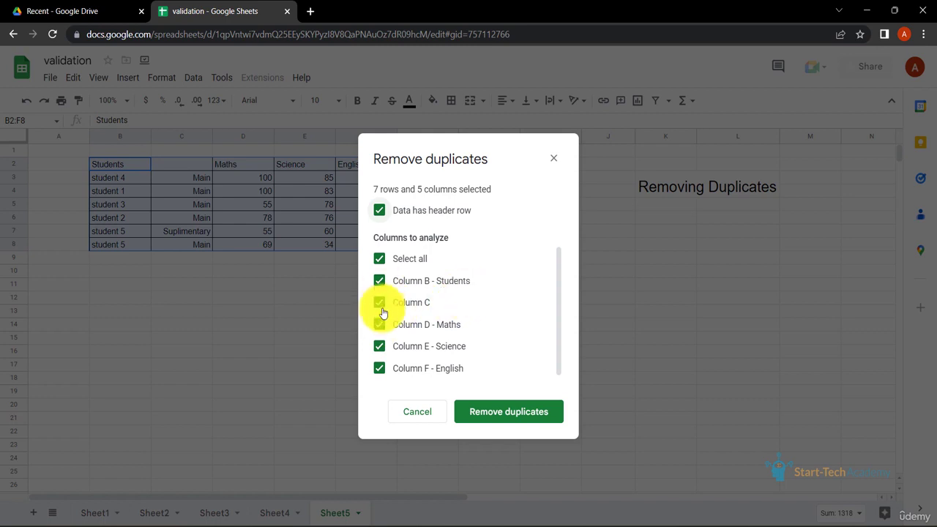
click(380, 258)
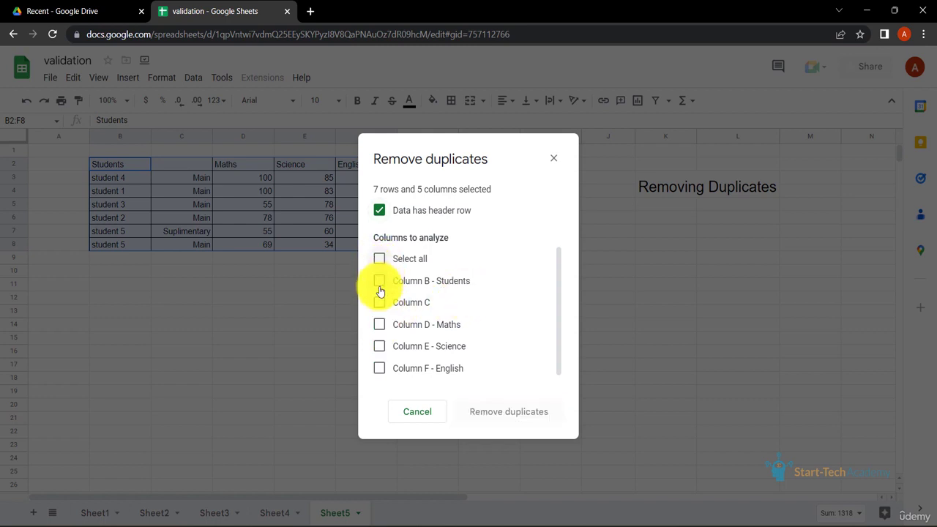
click(379, 281)
click(503, 412)
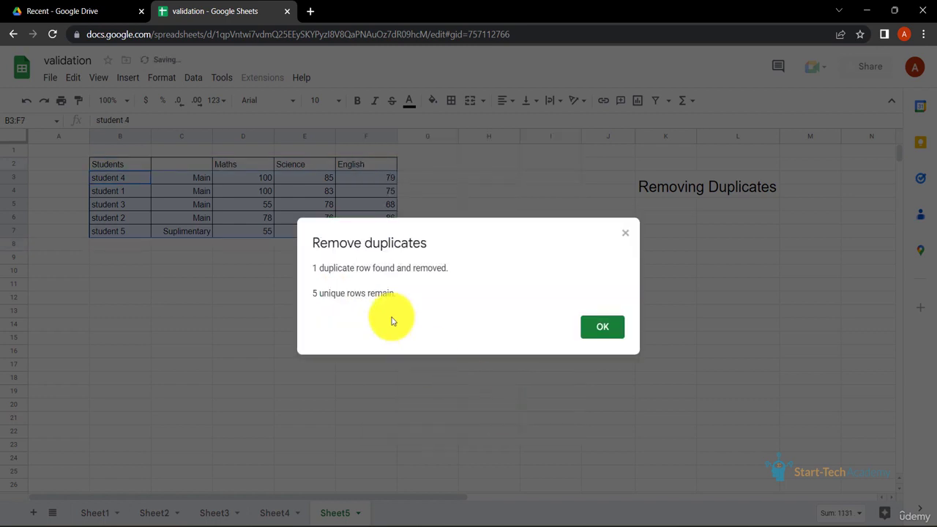
click(598, 329)
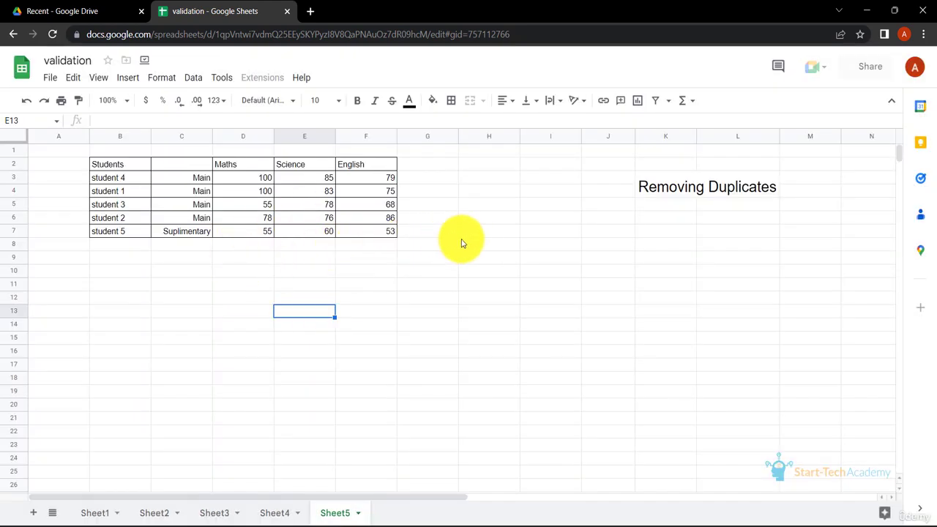